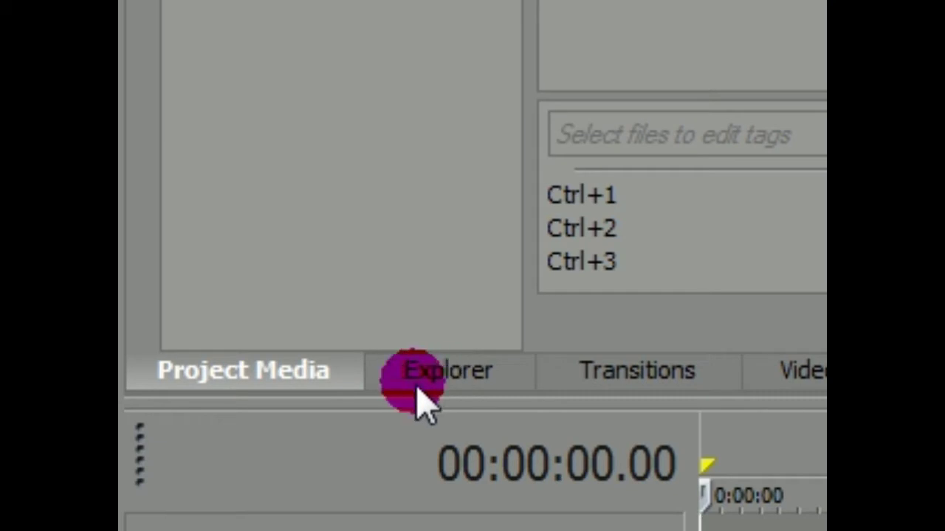
Look through the Explorer, Transitions, Video FX and Media Generators views, ending back at Project Media.
left_click(502, 396)
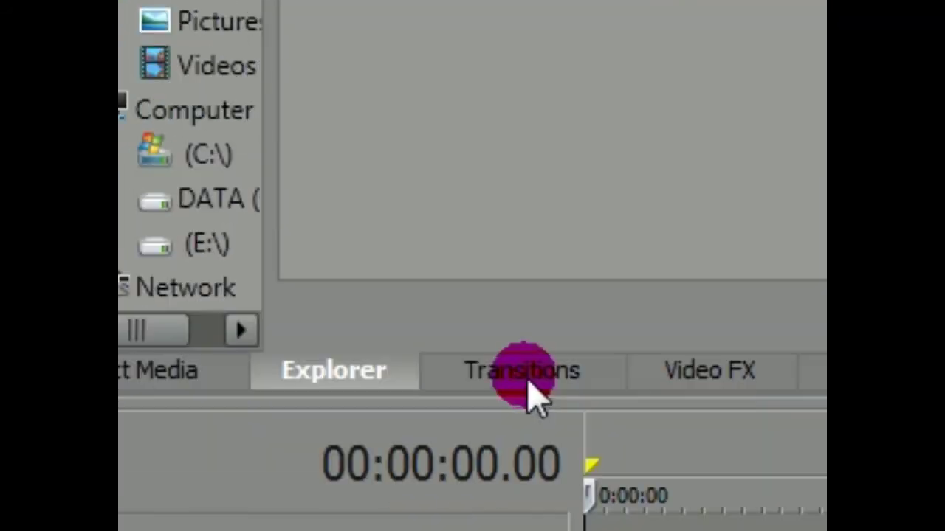
left_click(528, 393)
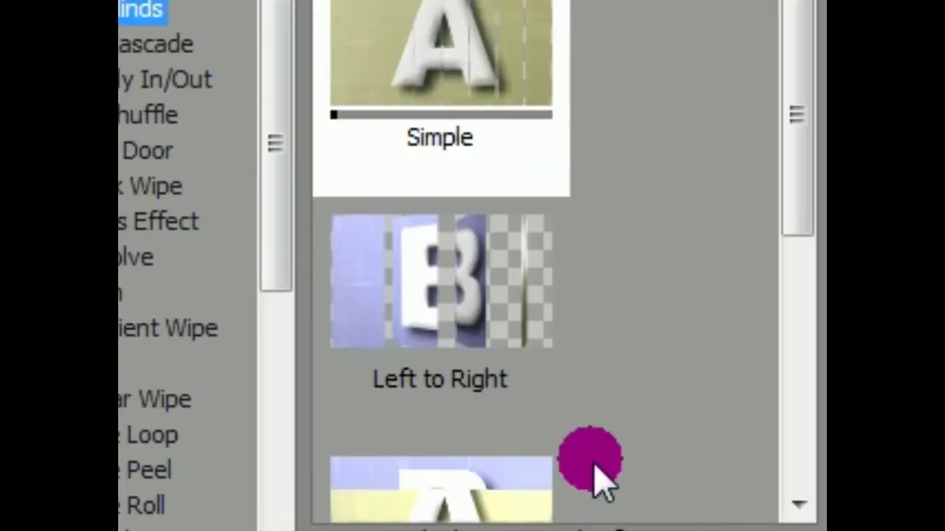
left_click(598, 373)
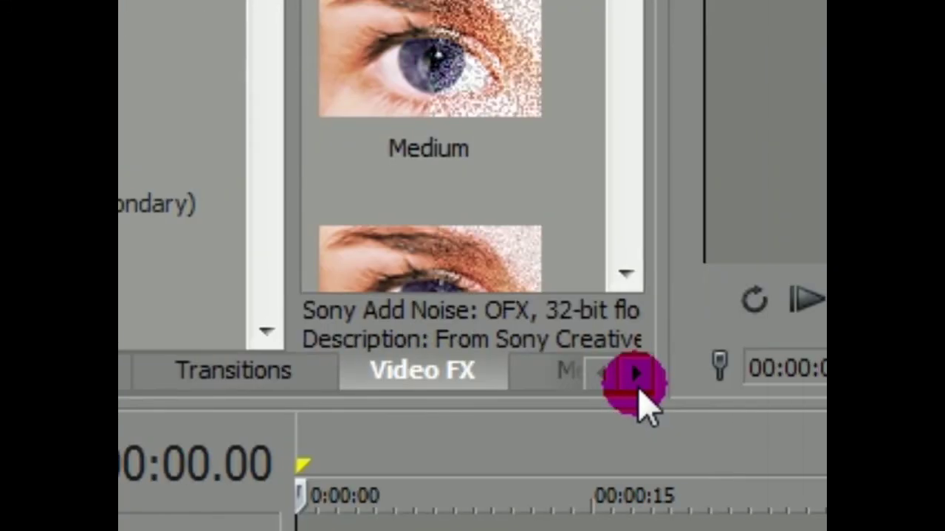
left_click(636, 375)
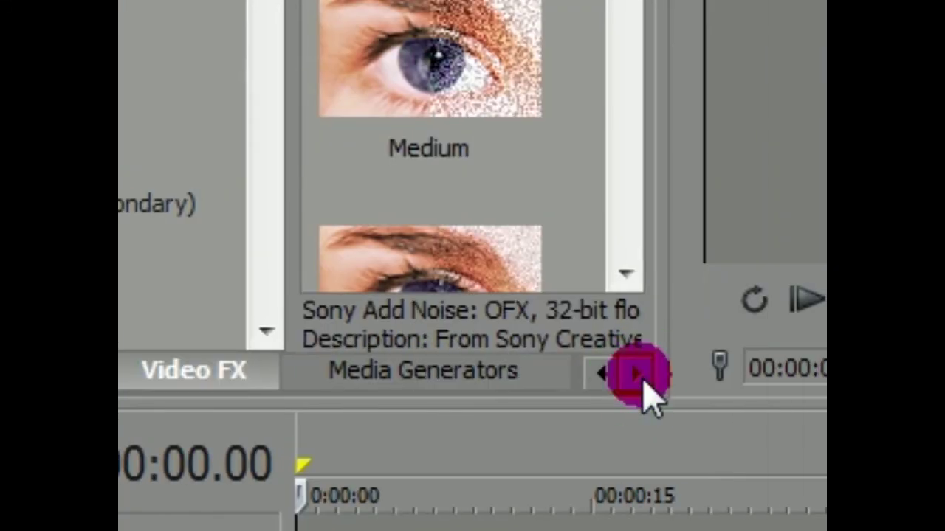
left_click(419, 381)
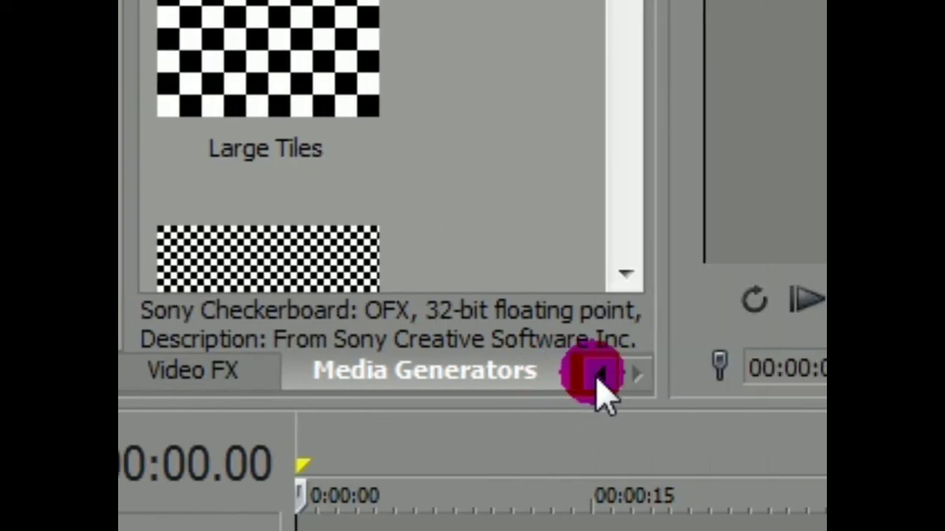
left_click(598, 375)
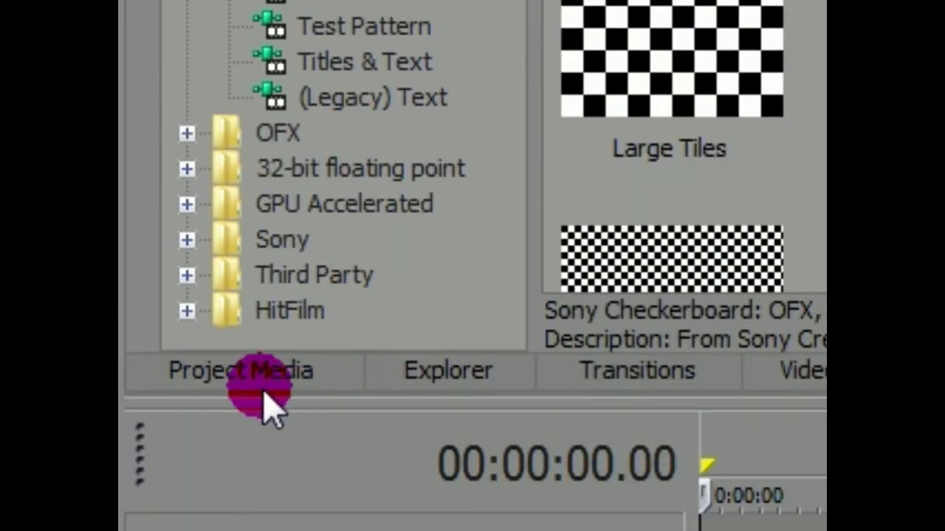
left_click(285, 371)
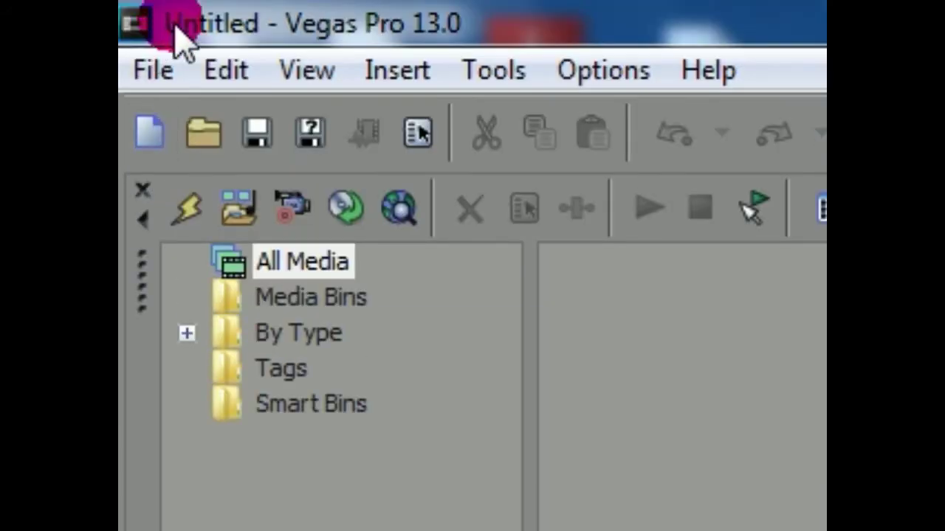
Create a new project using the PAL DV (720x576, 25.000 fps) template.
left_click(155, 71)
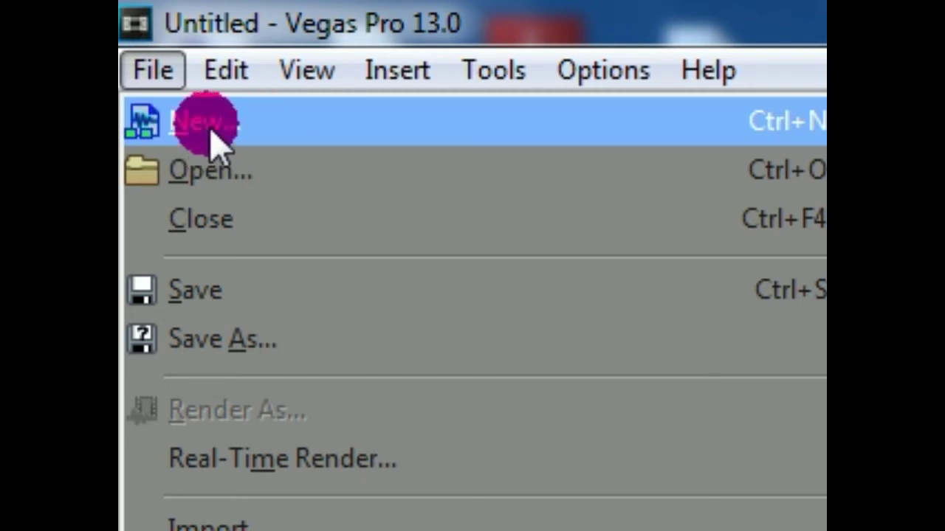
left_click(264, 134)
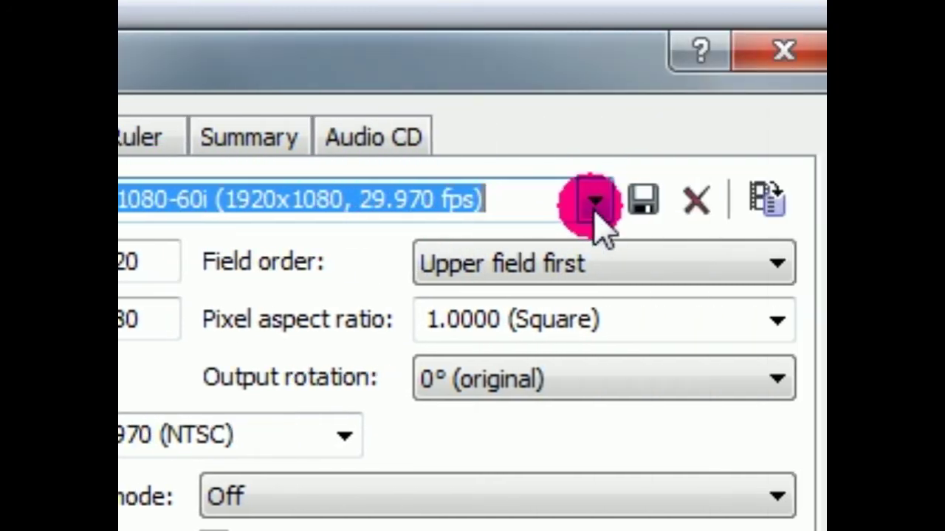
left_click(595, 202)
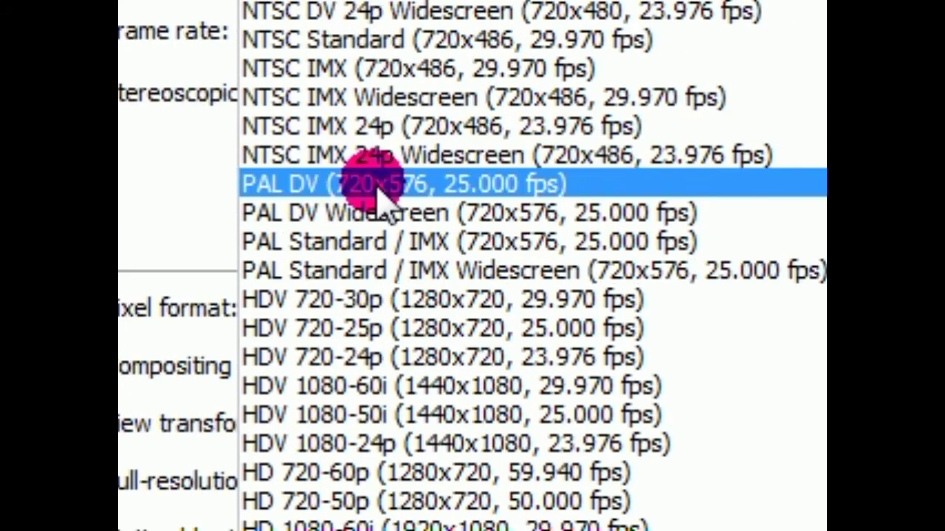
left_click(376, 185)
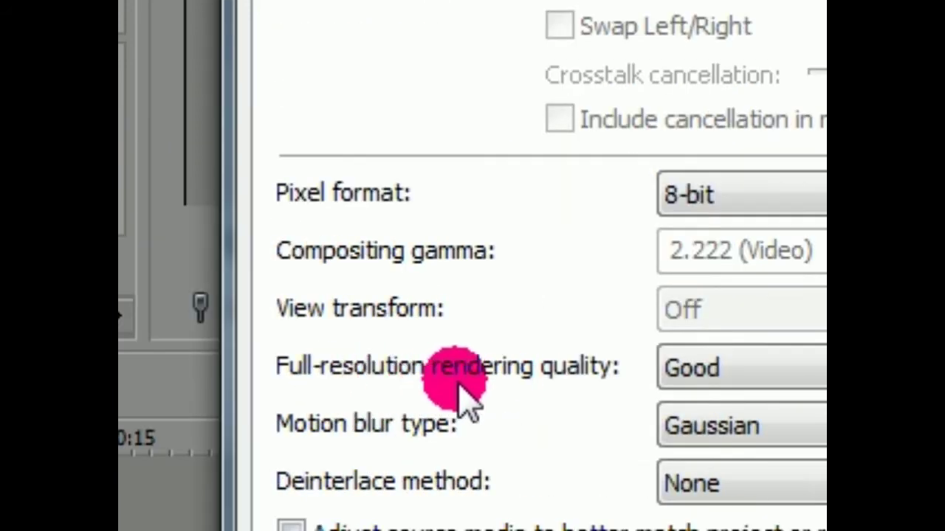
left_click(685, 369)
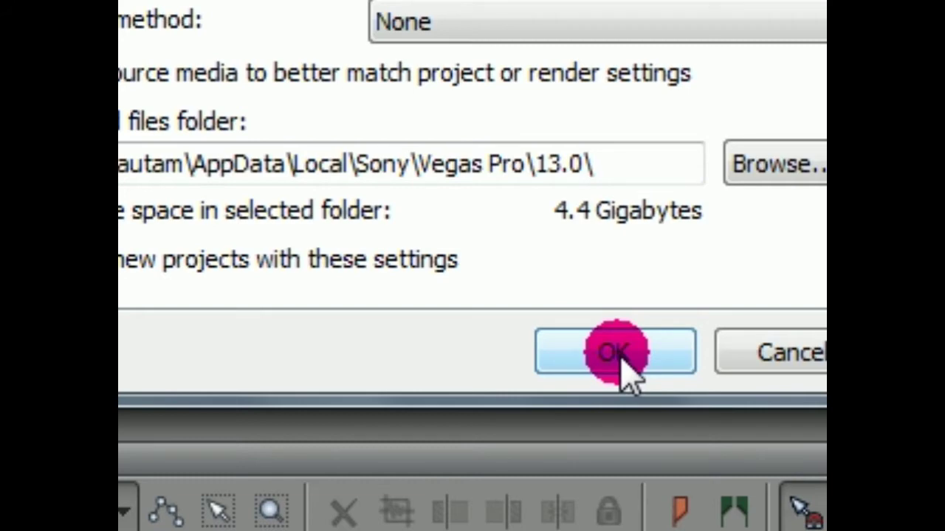
left_click(620, 356)
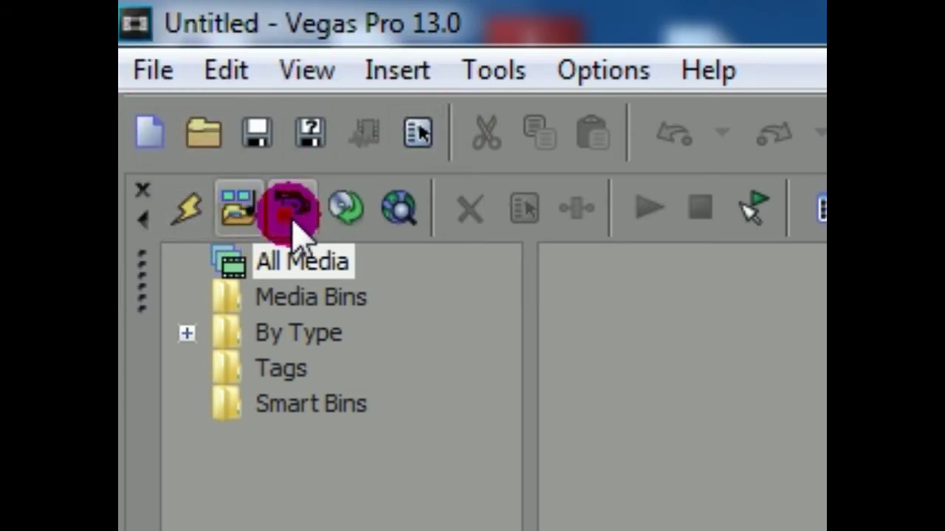
Import the video clip 00005.MTS into the project media.
left_click(234, 211)
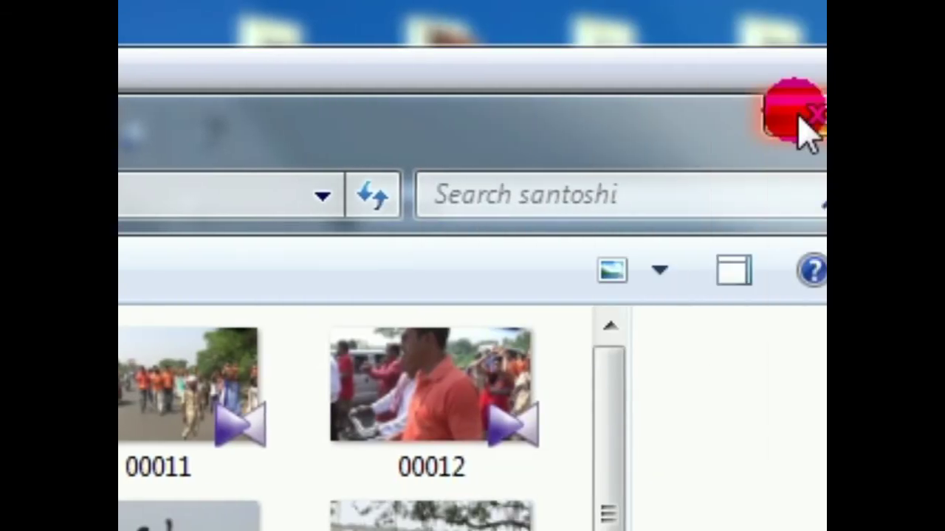
left_click(794, 118)
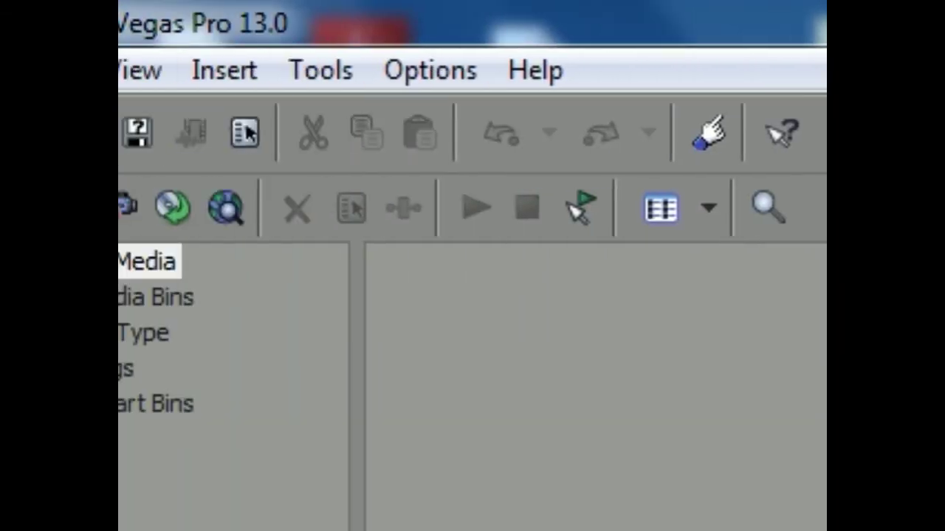
left_click(155, 74)
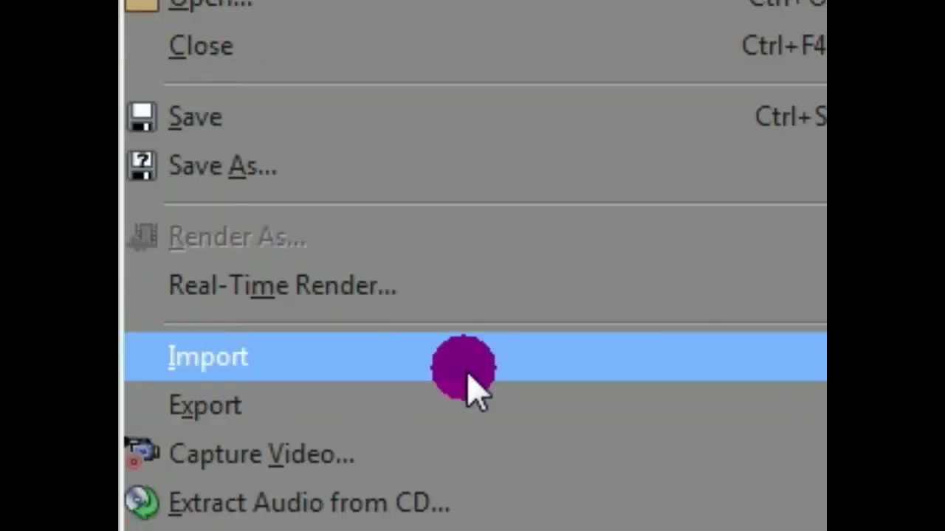
left_click(856, 380)
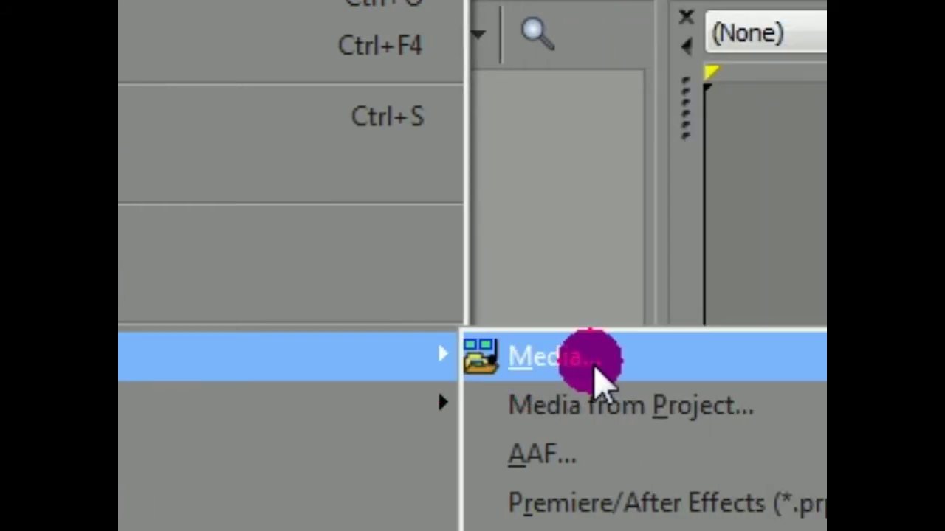
left_click(597, 380)
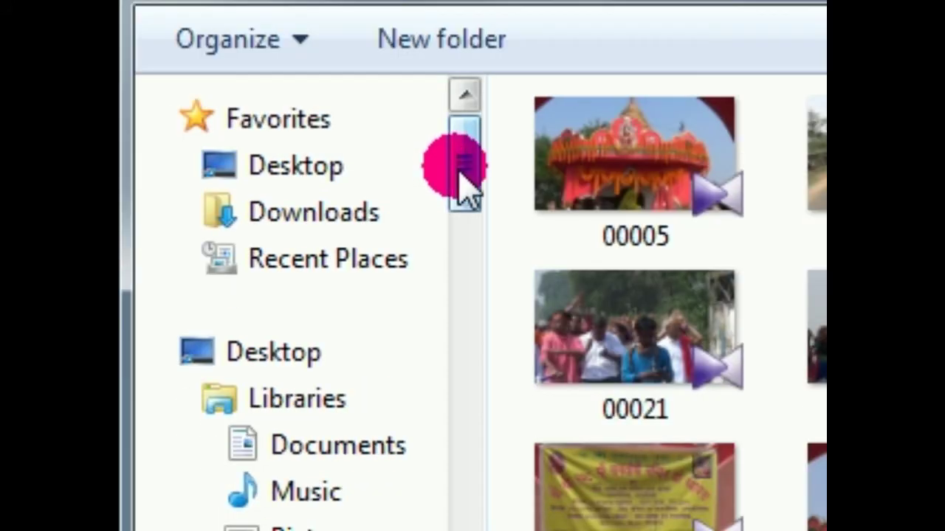
scroll(459, 171, "down", 1)
scroll(443, 170, "up", 1)
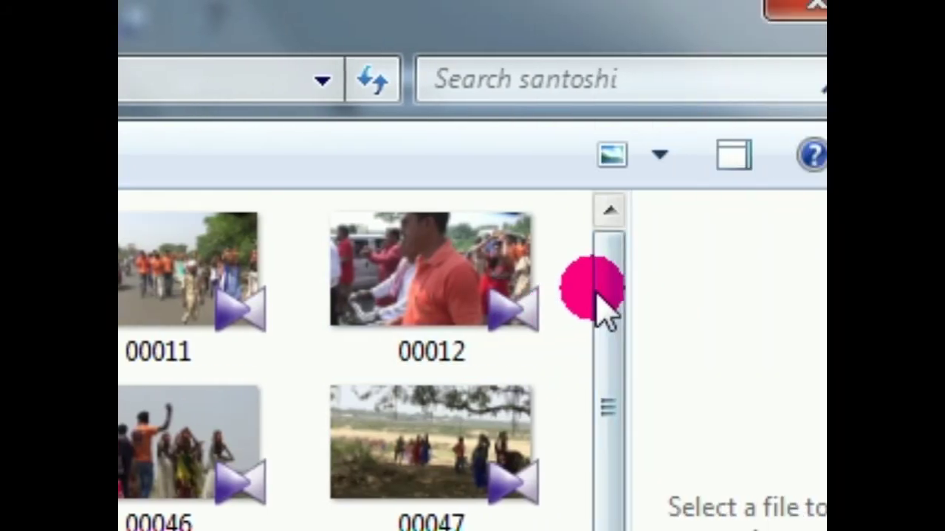
left_click_drag(596, 290, 599, 323)
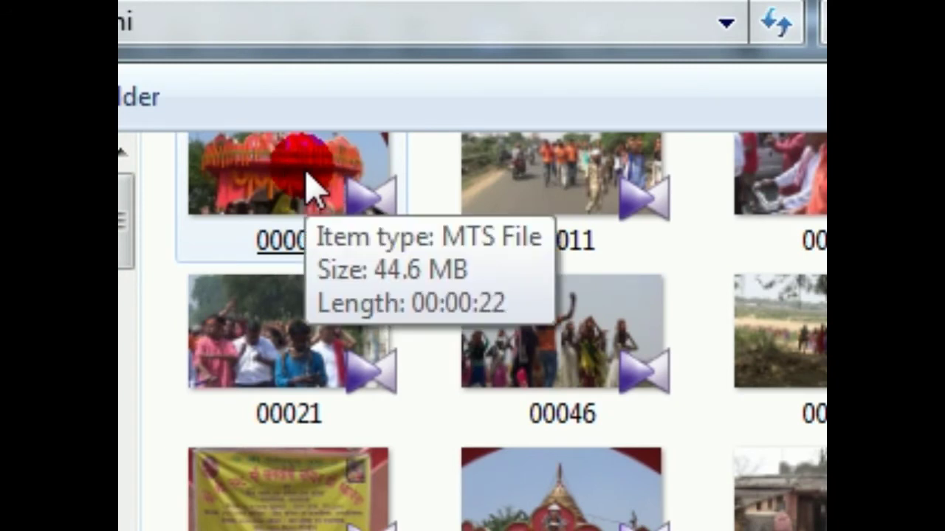
left_click(310, 188)
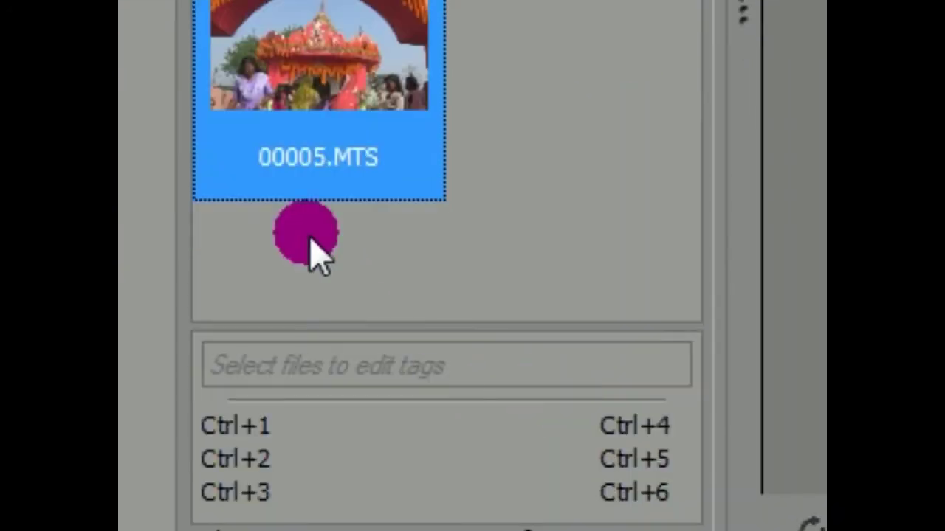
left_click_drag(426, 192, 433, 209)
left_click_drag(317, 144, 341, 221)
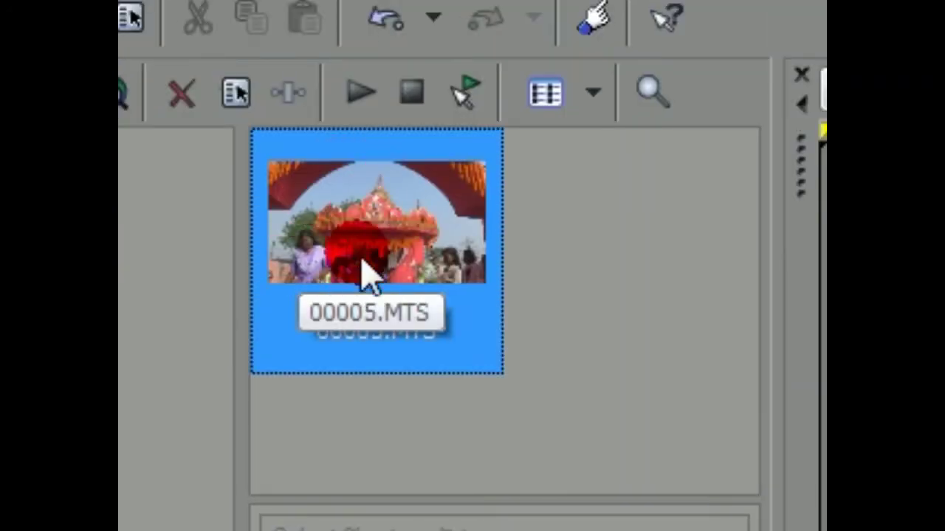
left_click_drag(354, 255, 371, 384)
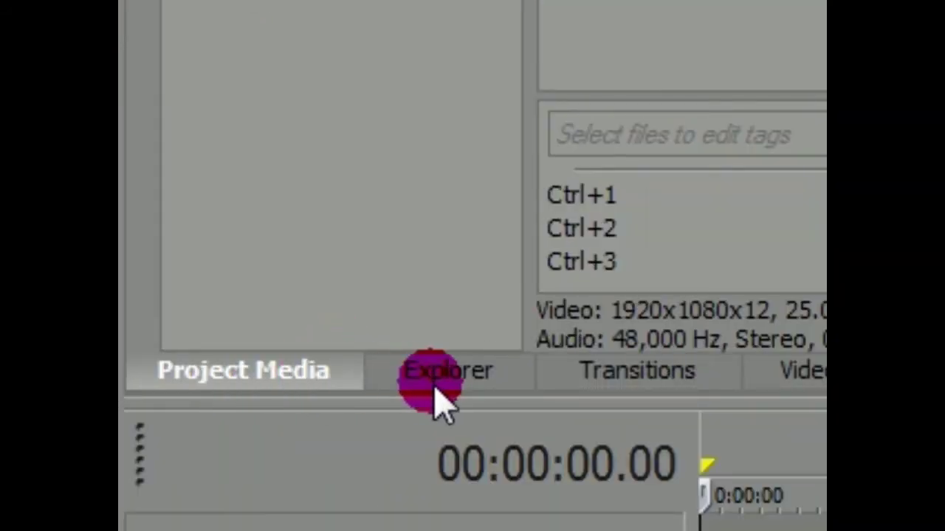
left_click_drag(435, 405, 290, 519)
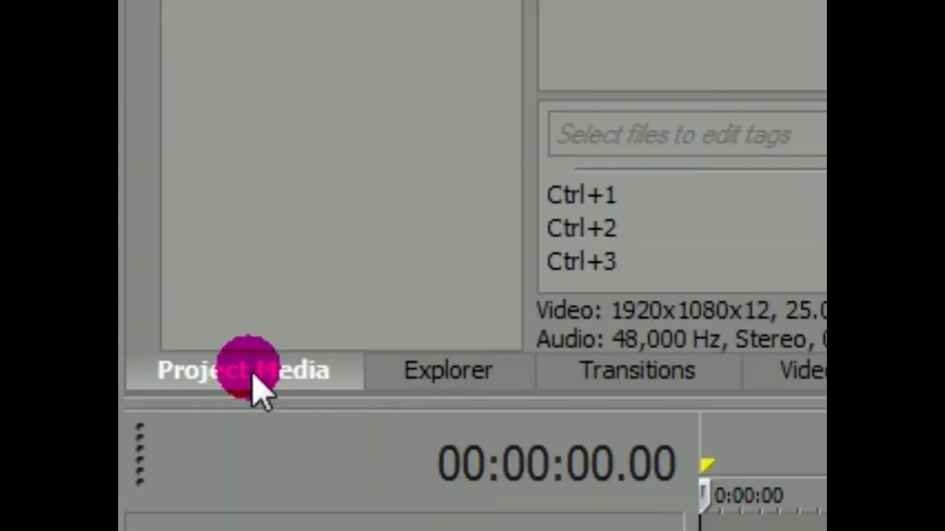
left_click_drag(292, 402, 601, 89)
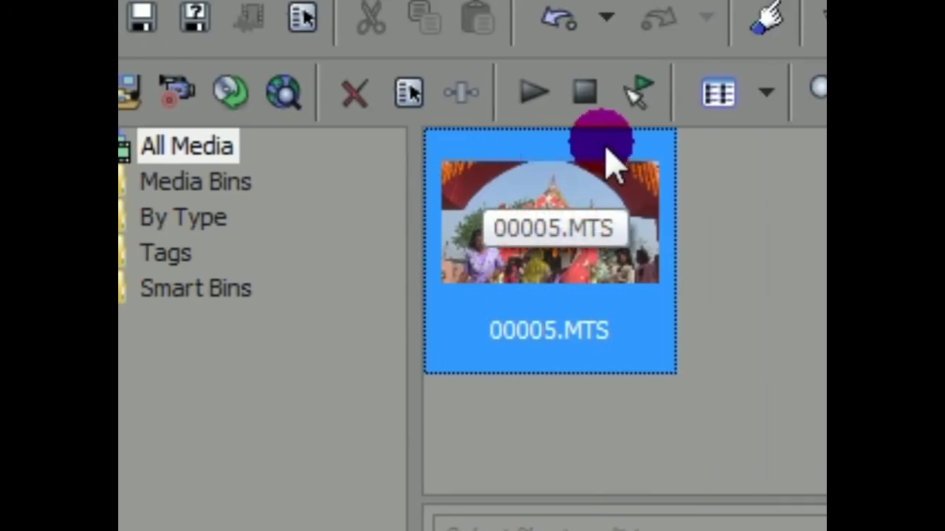
Place the 00005.MTS clip at the start of the timeline and match the project video settings to this media.
left_click(470, 235)
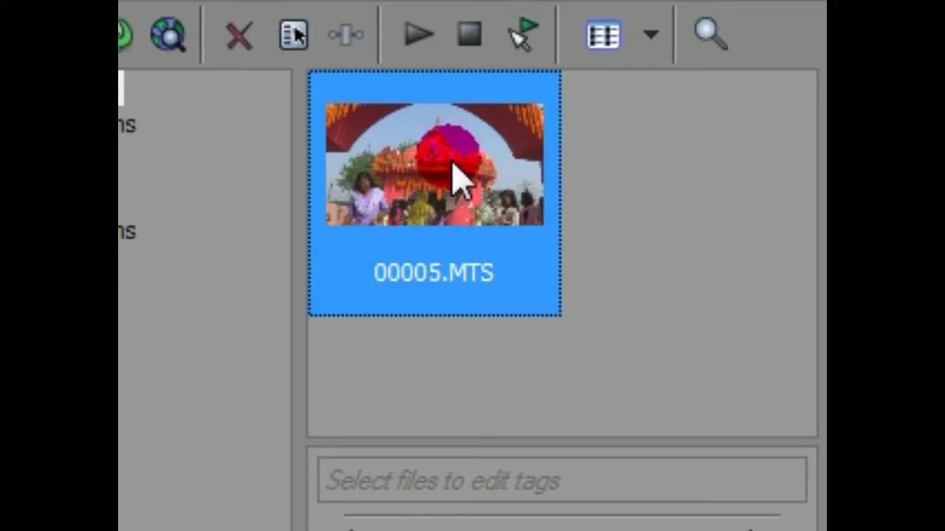
left_click_drag(454, 207, 458, 530)
left_click_drag(451, 380, 493, 395)
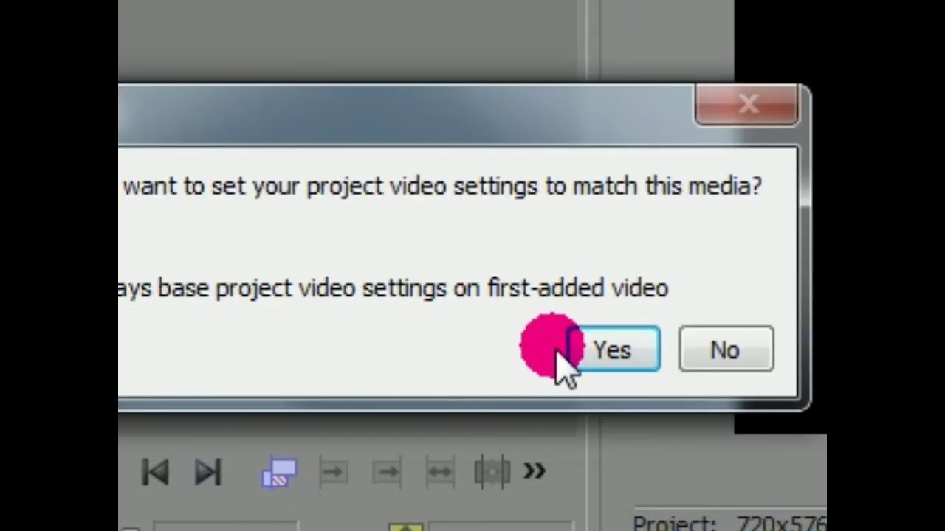
left_click(610, 351)
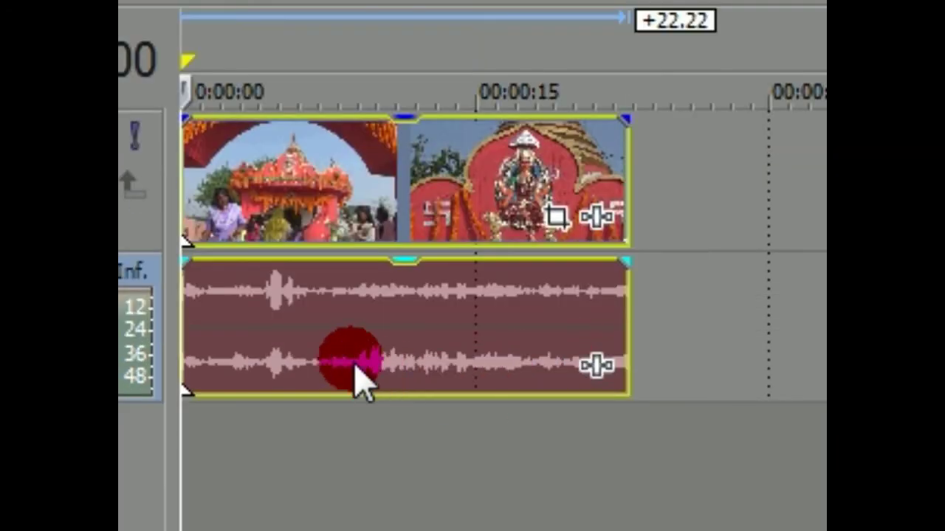
left_click_drag(356, 369, 302, 205)
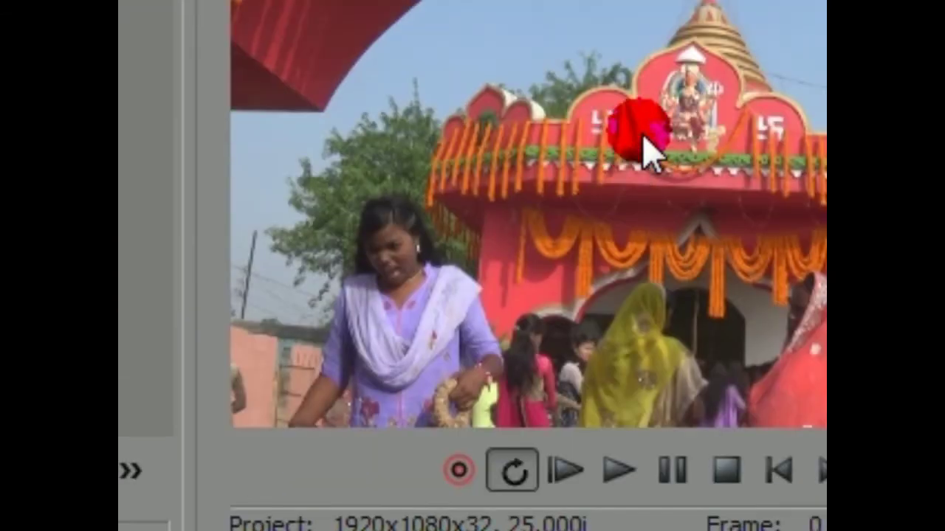
Play the timeline in the preview and adjust the master output volume during playback.
left_click(619, 471)
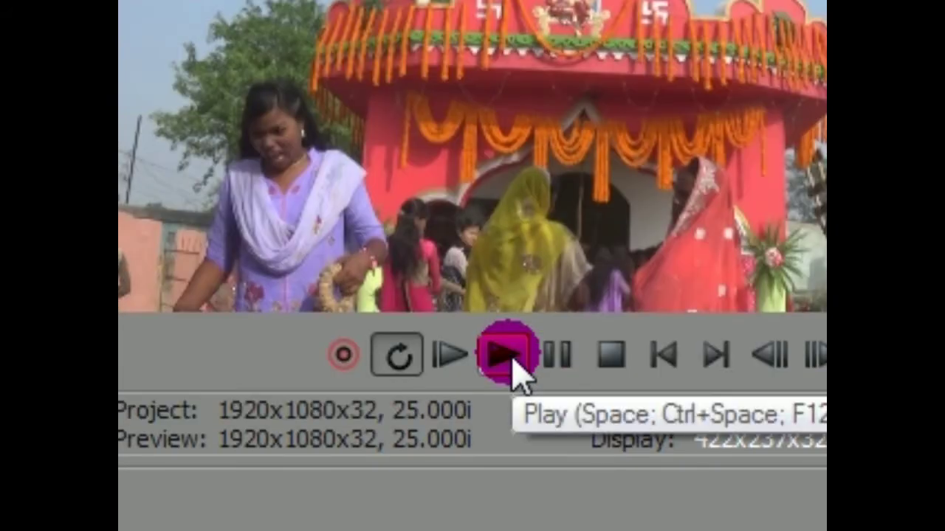
left_click(516, 373)
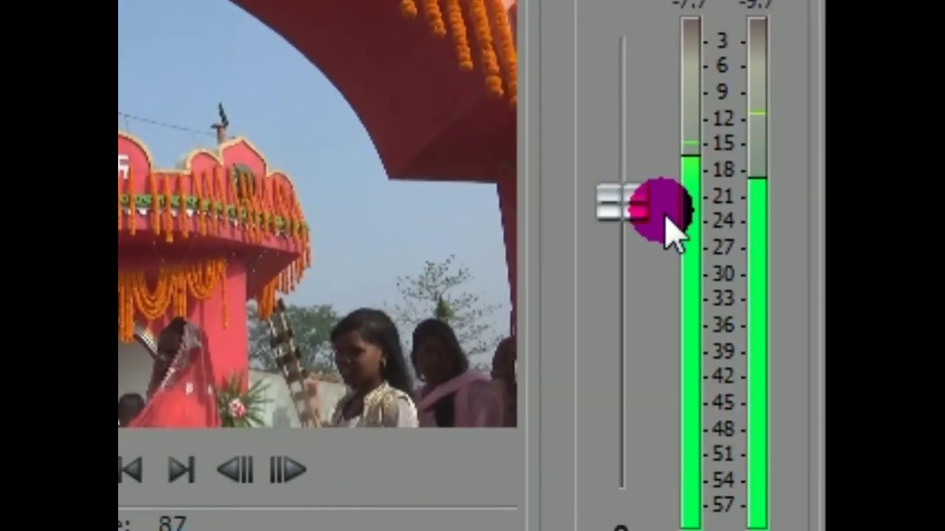
left_click_drag(667, 216, 631, 199)
left_click_drag(634, 310, 633, 265)
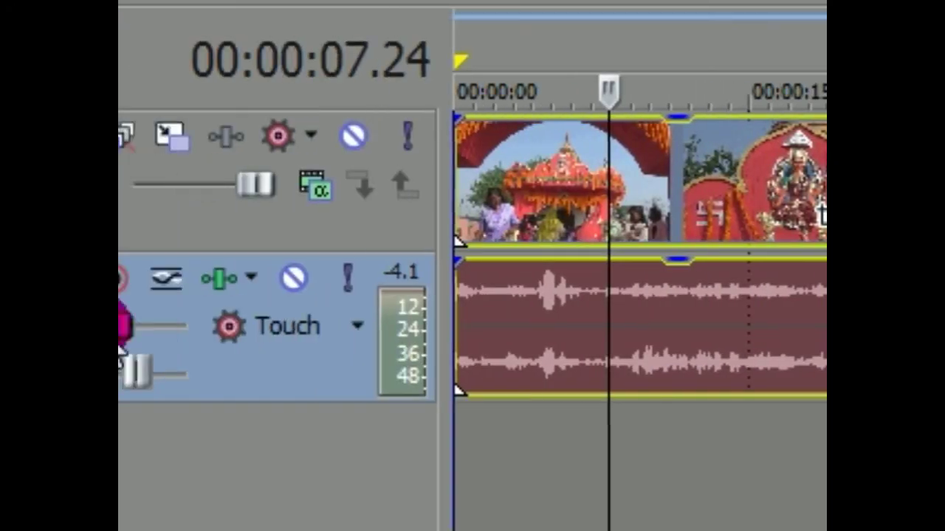
Lower the audio track's volume and play the timeline again to check the master output meter.
left_click_drag(369, 325, 325, 326)
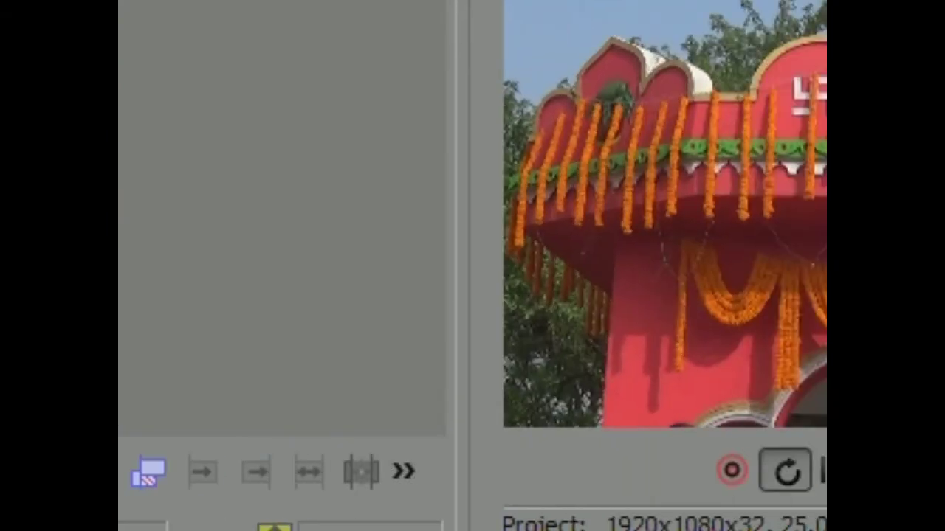
left_click(768, 240)
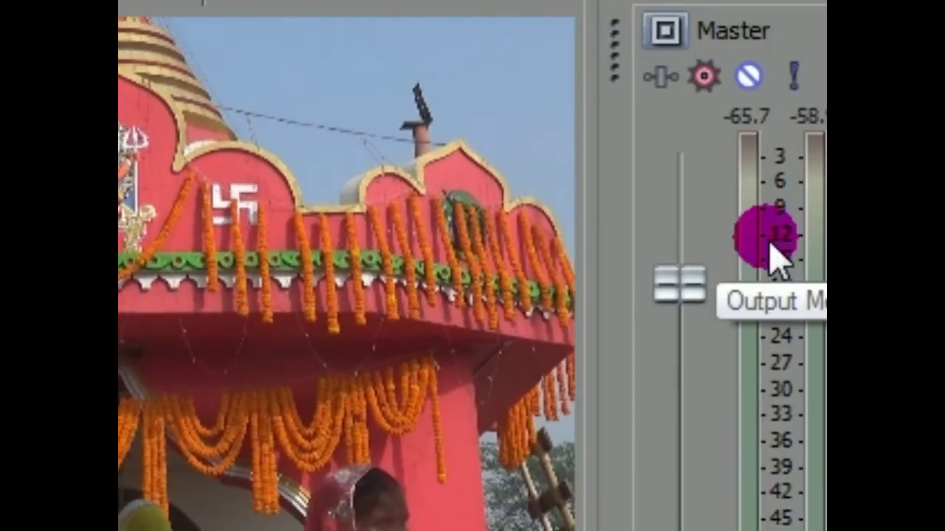
left_click(530, 383)
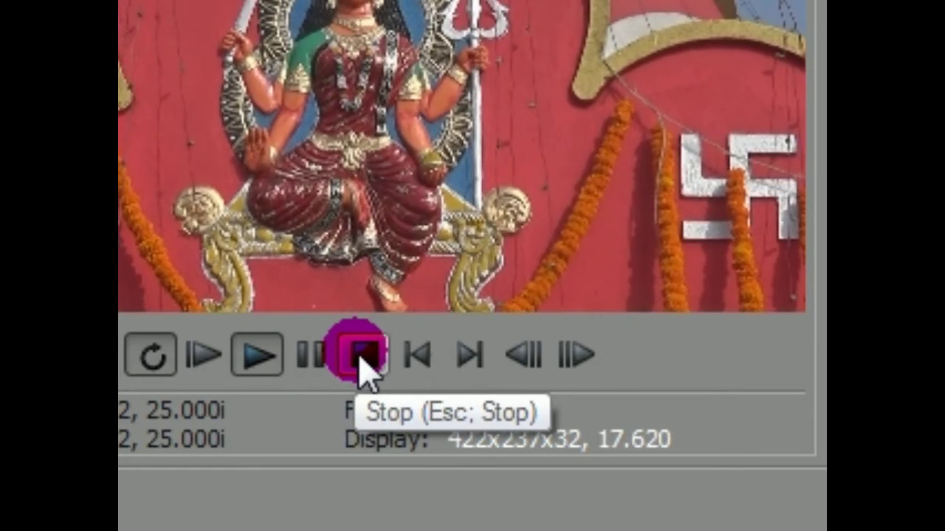
Stop the playback and place the timeline cursor in the clip at 00:00:07.24.
left_click(360, 360)
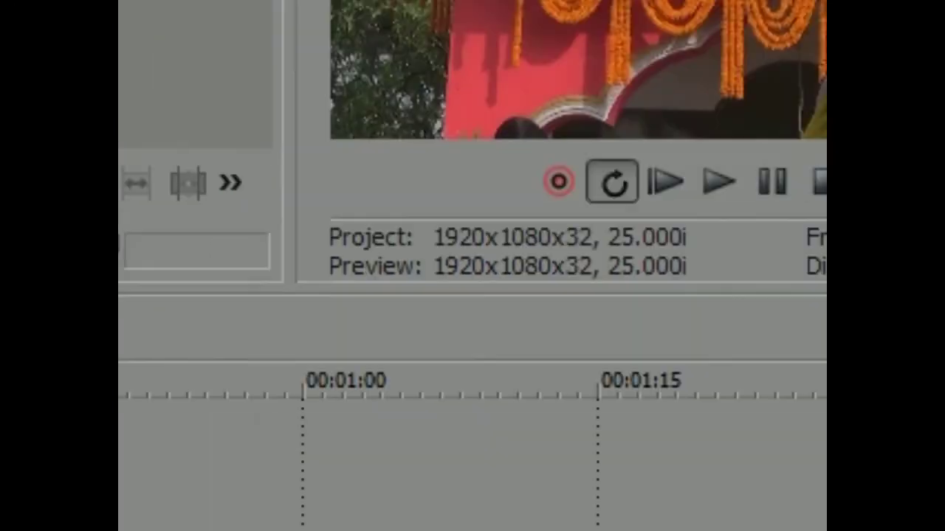
left_click(319, 321)
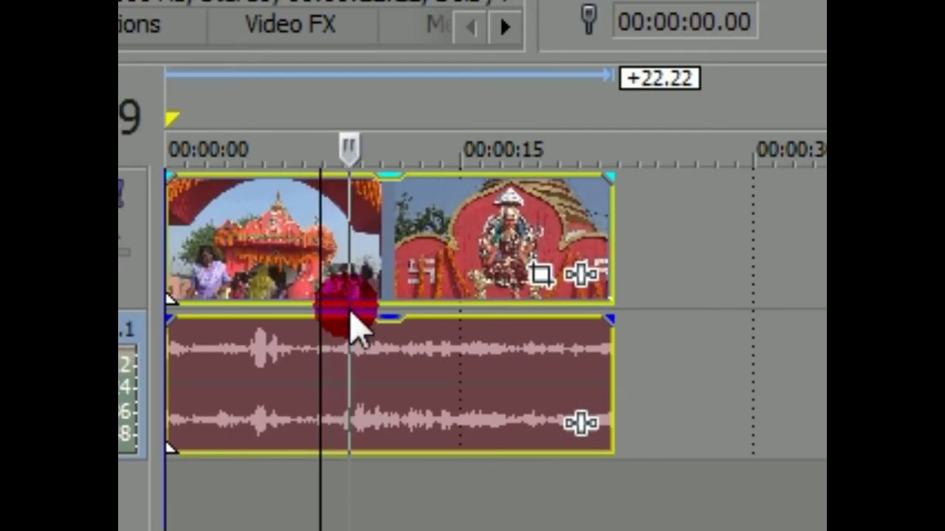
left_click(376, 269)
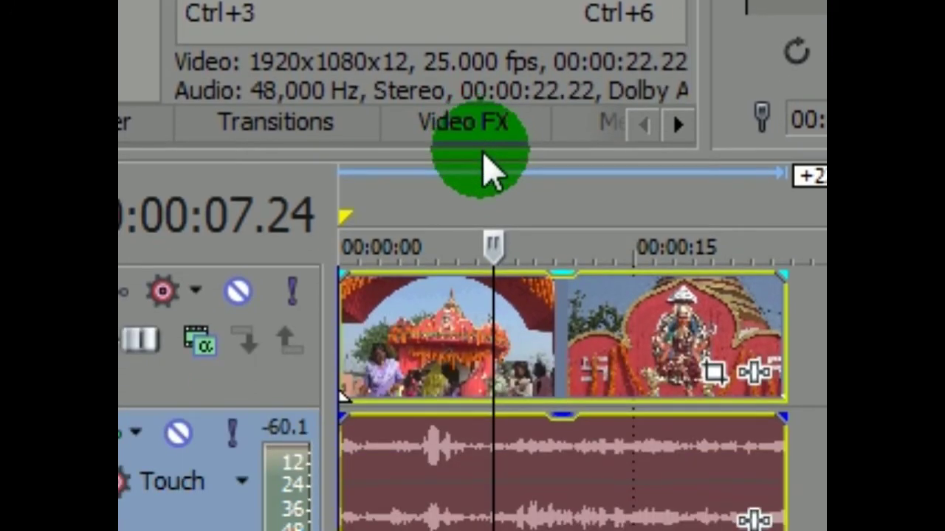
right_click(351, 336)
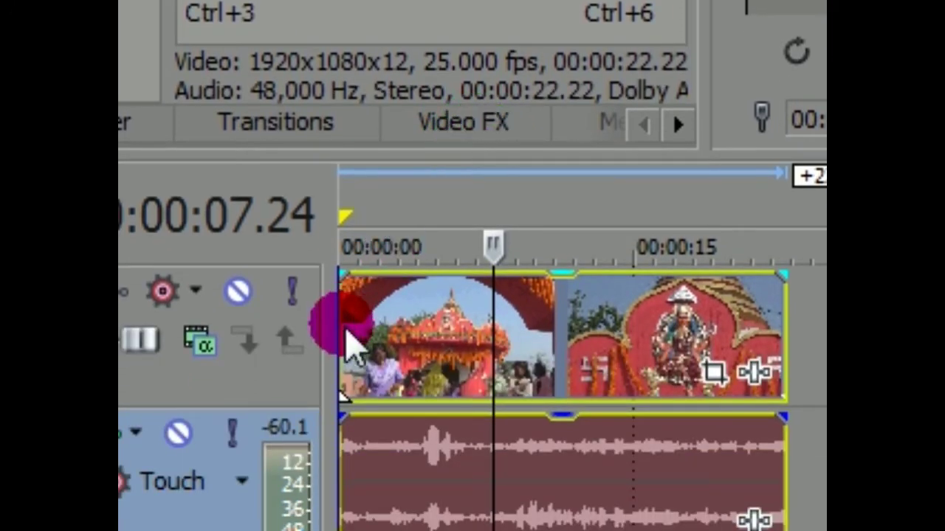
left_click(524, 207)
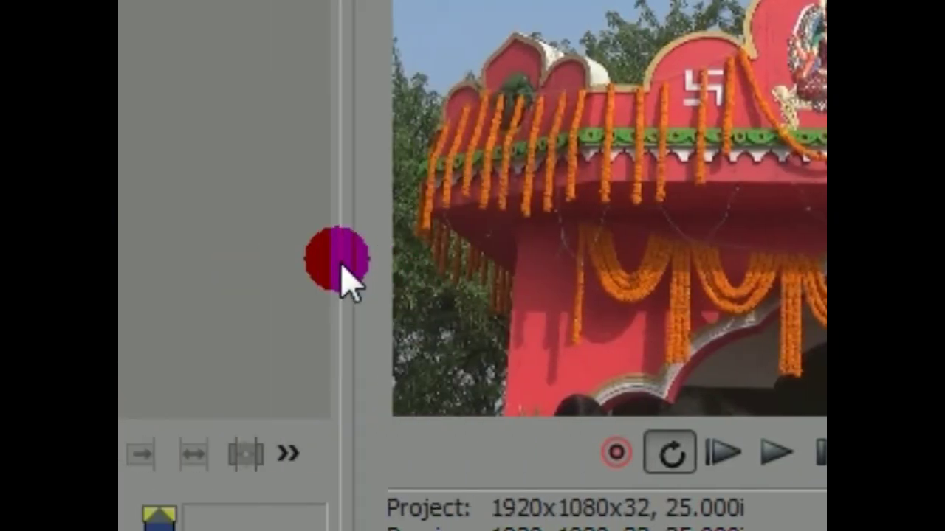
Widen the project media area by moving the divider between it and the video preview.
left_click_drag(340, 263, 558, 247)
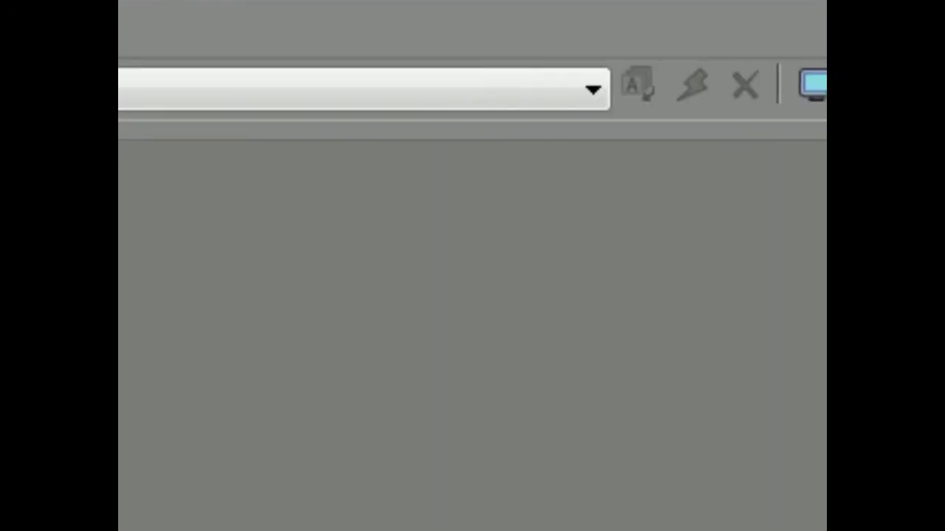
left_click_drag(248, 397, 395, 401)
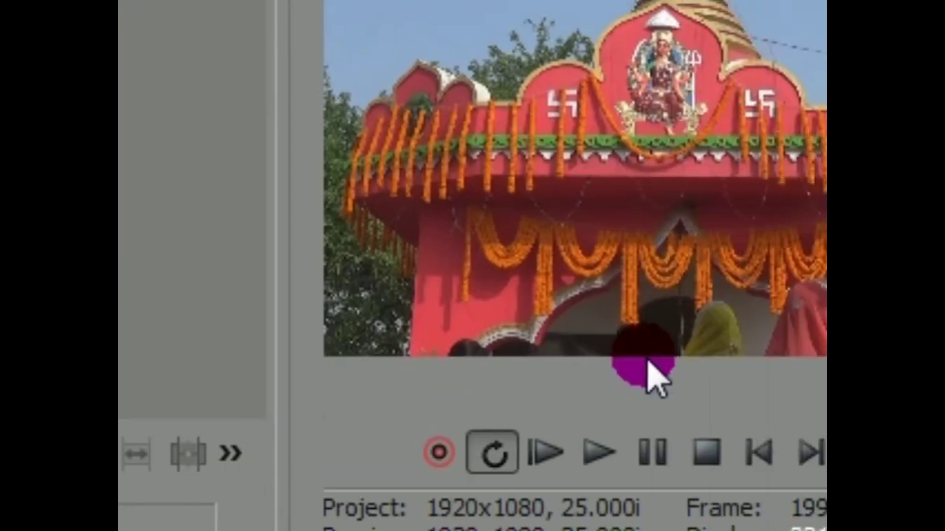
left_click(324, 505)
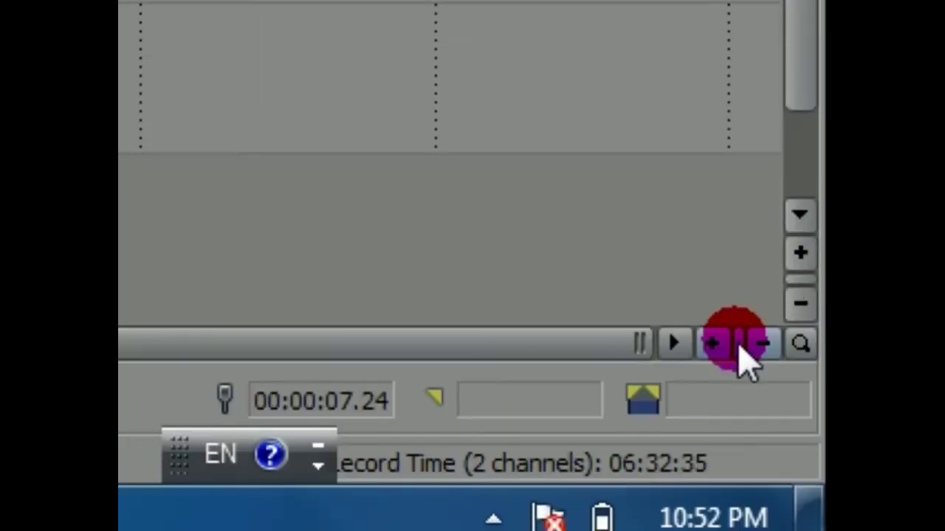
Zoom the timeline's time scale in and out, leaving the clip wider on the track.
left_click(723, 348)
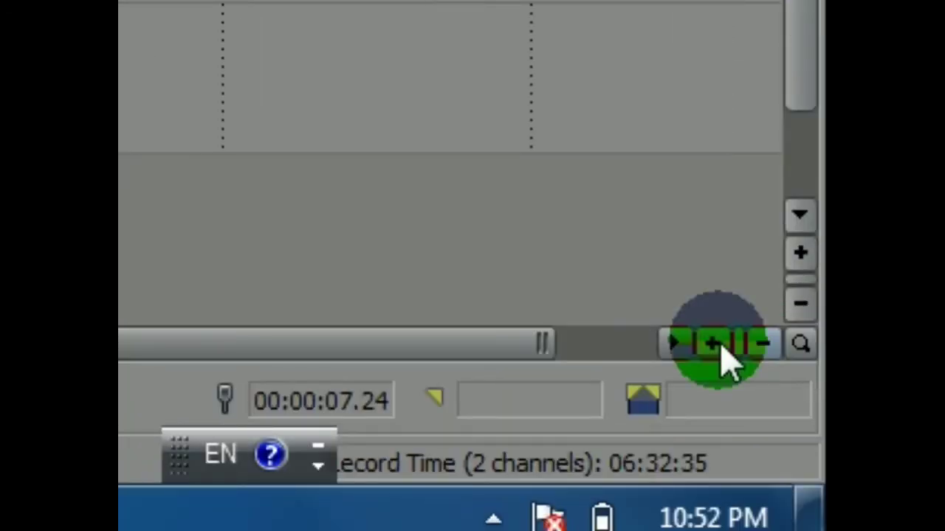
left_click(723, 349)
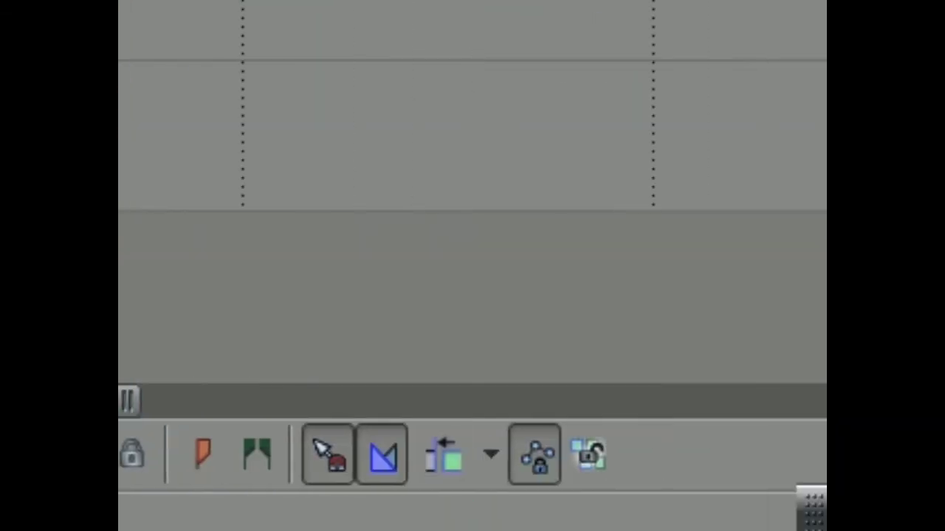
left_click(683, 347)
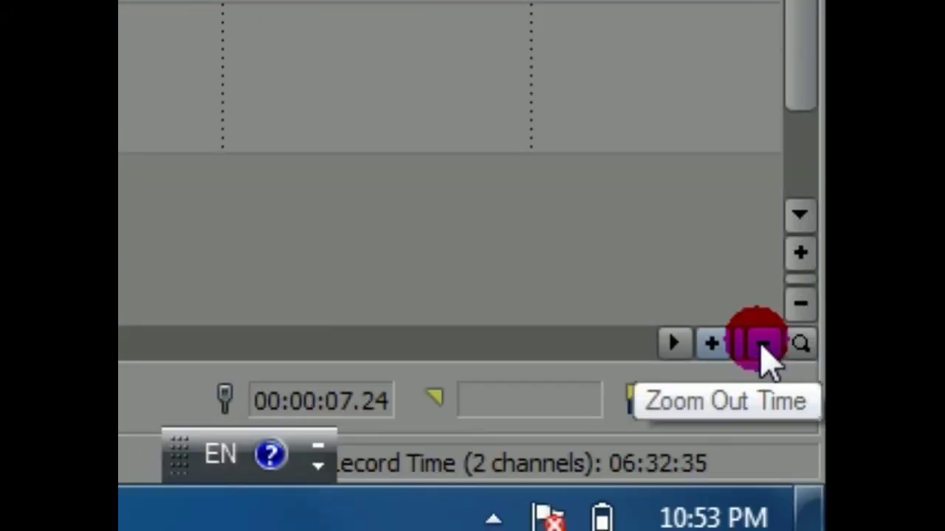
left_click(764, 347)
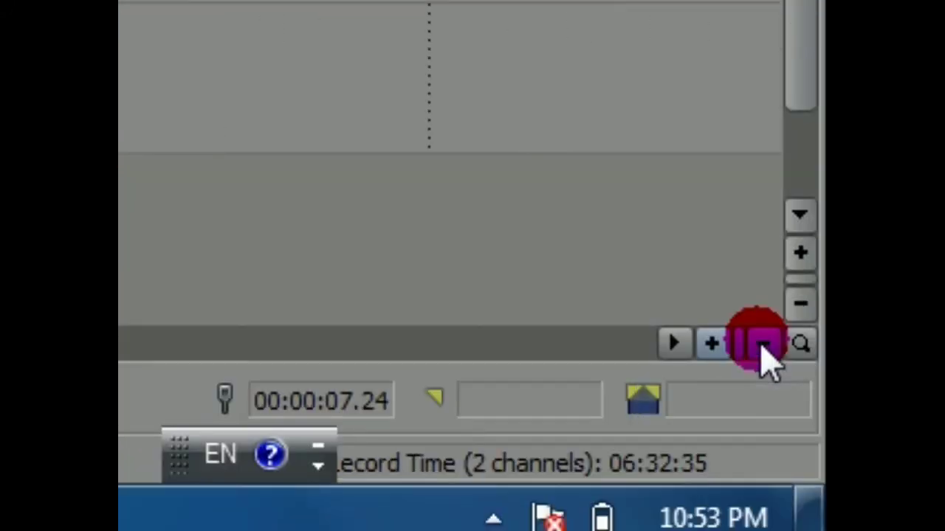
Increase the height of the video and audio tracks on the timeline.
left_click(800, 252)
left_click(800, 253)
left_click(800, 252)
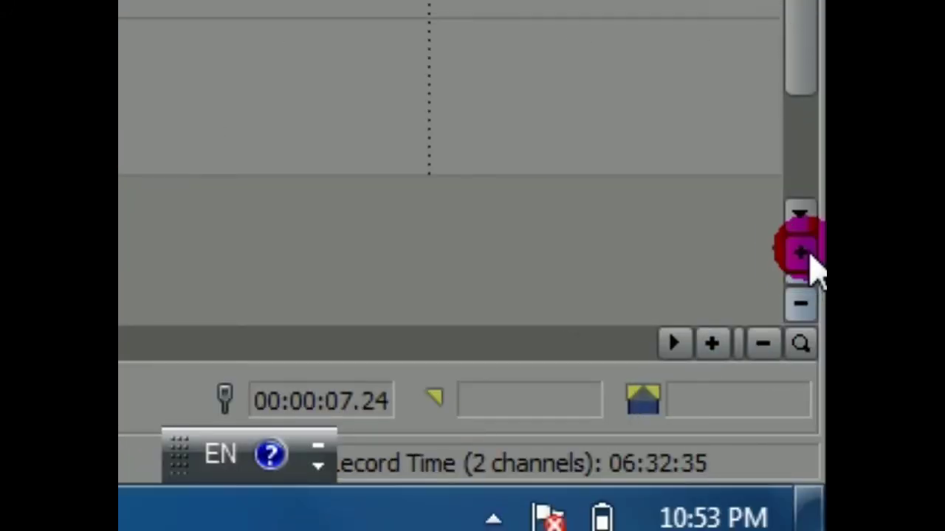
left_click(801, 253)
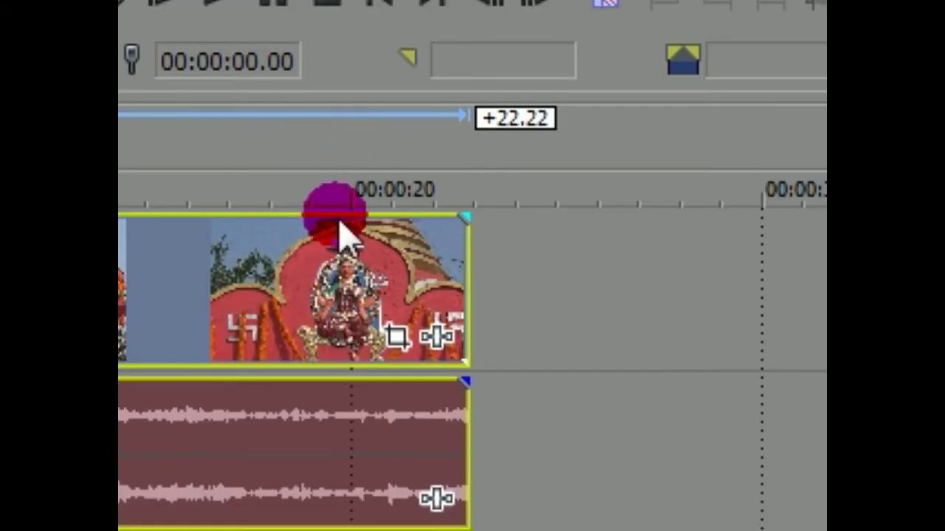
left_click(373, 396)
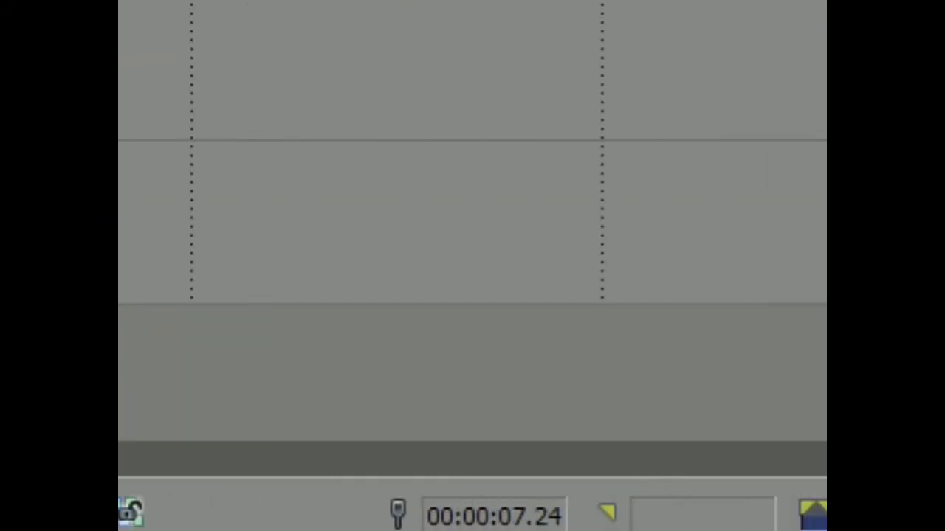
left_click(799, 362)
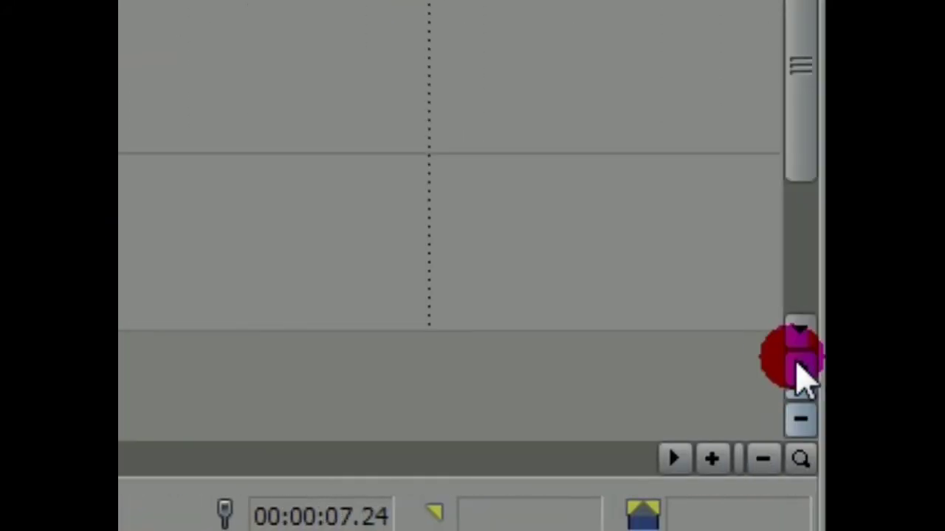
left_click(800, 369)
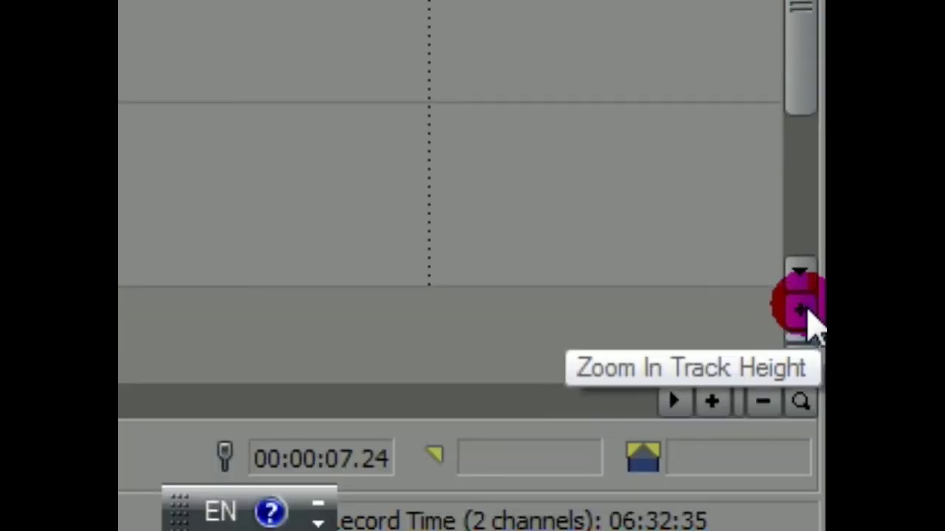
Split the video clip and its audio at about 9 seconds on the timeline.
scroll(472, 221, "left", 3)
scroll(327, 38, "down", 4)
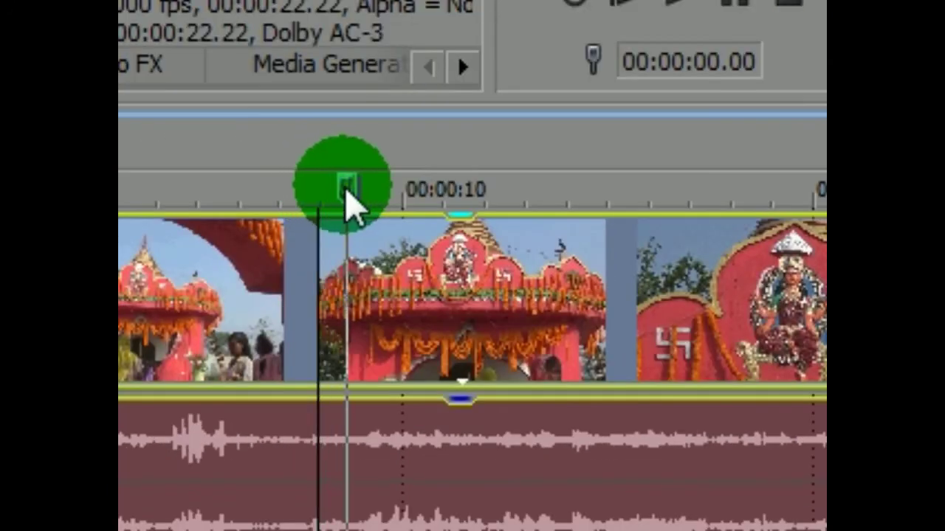
left_click(347, 193)
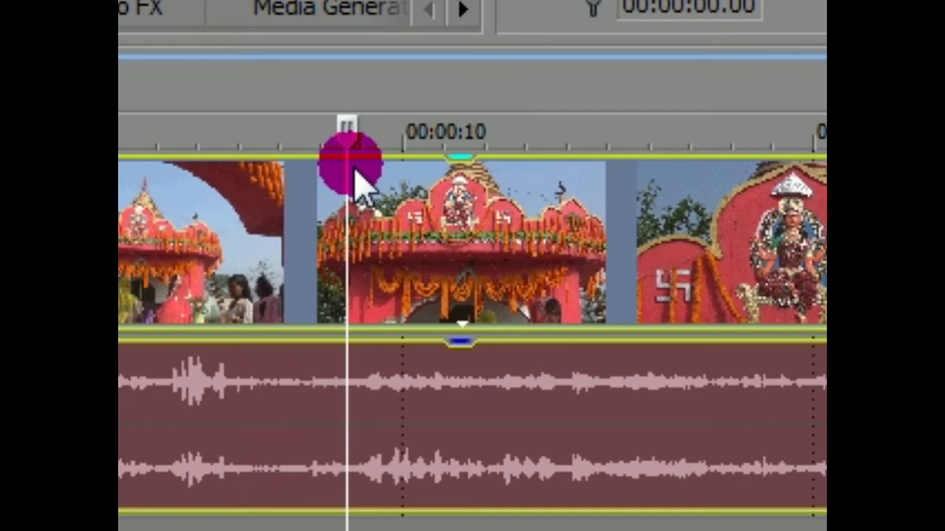
left_click(353, 232)
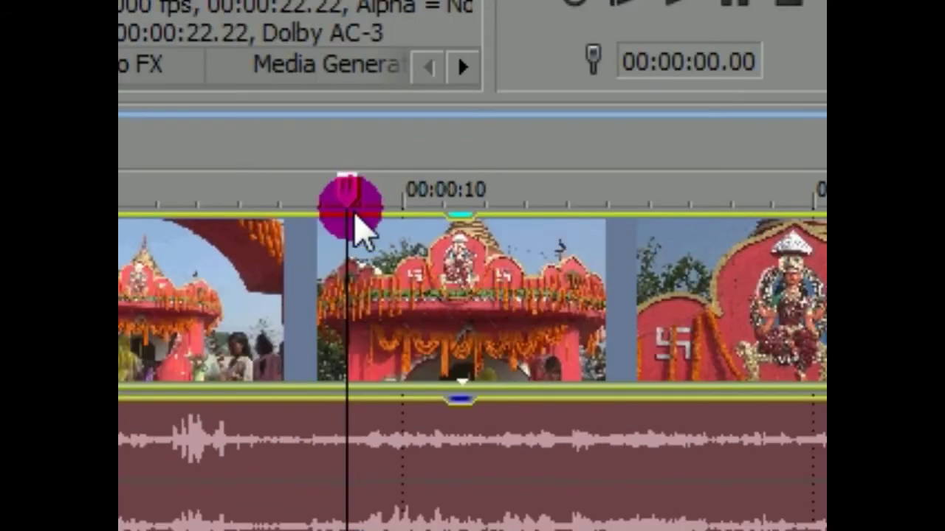
left_click(359, 338)
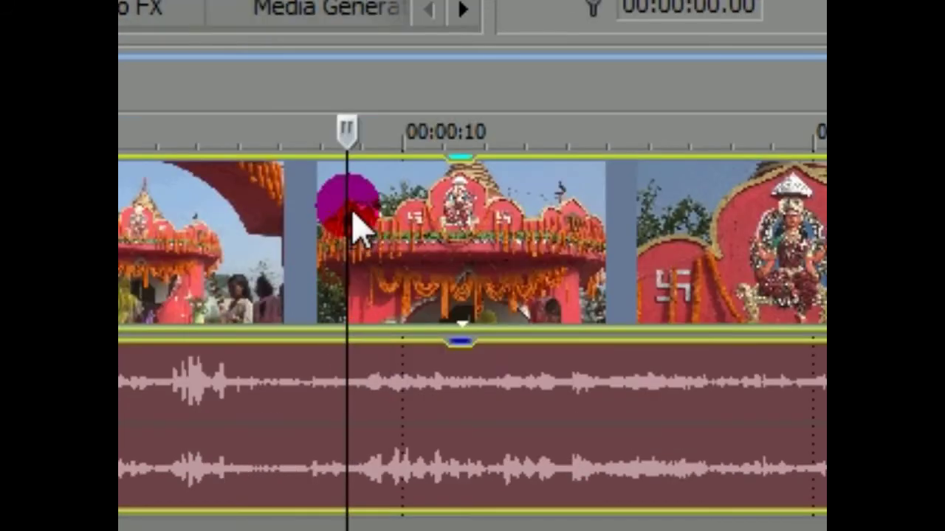
left_click(349, 347)
left_click(318, 284)
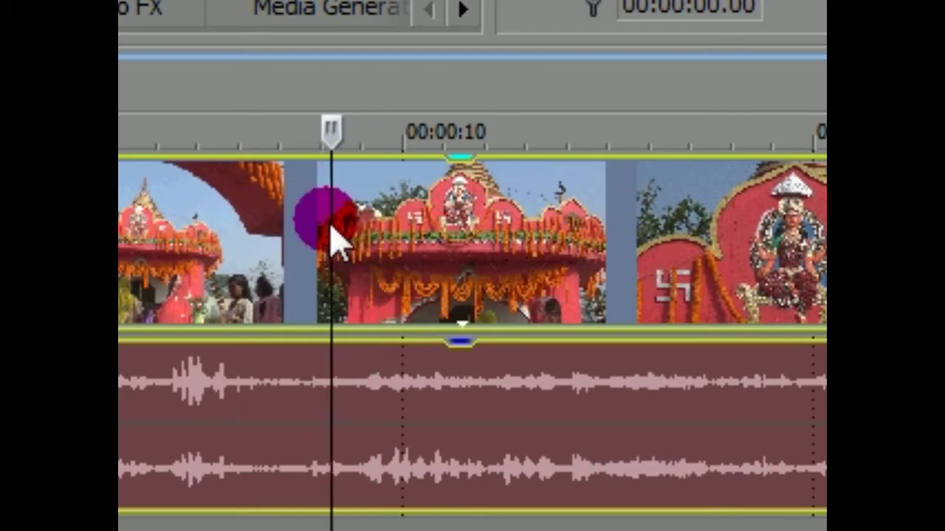
right_click(384, 247)
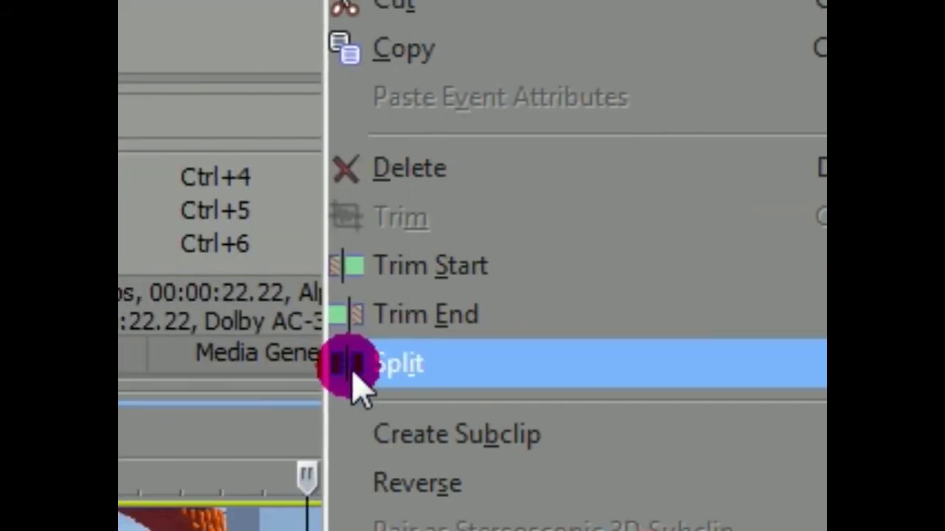
left_click(392, 380)
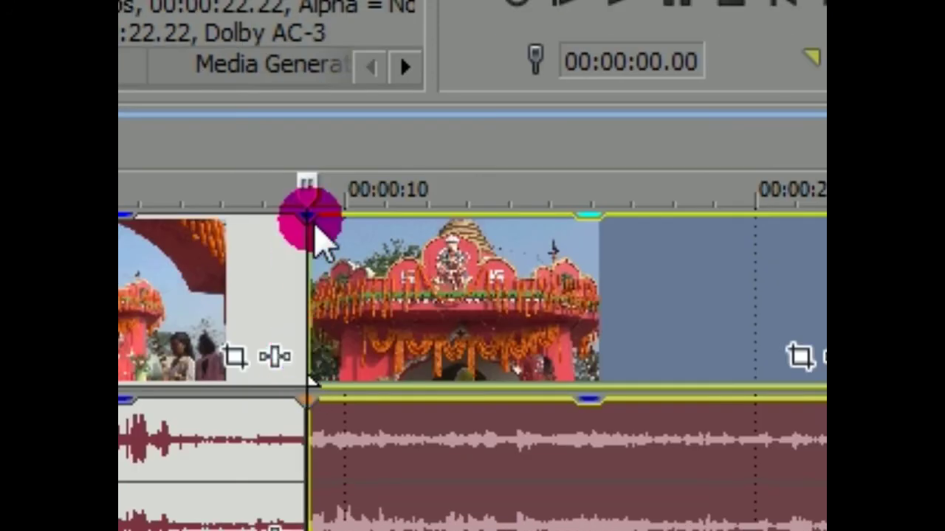
Split the part of the clip after the first cut again at about 14 seconds on the timeline.
left_click_drag(315, 247, 345, 264)
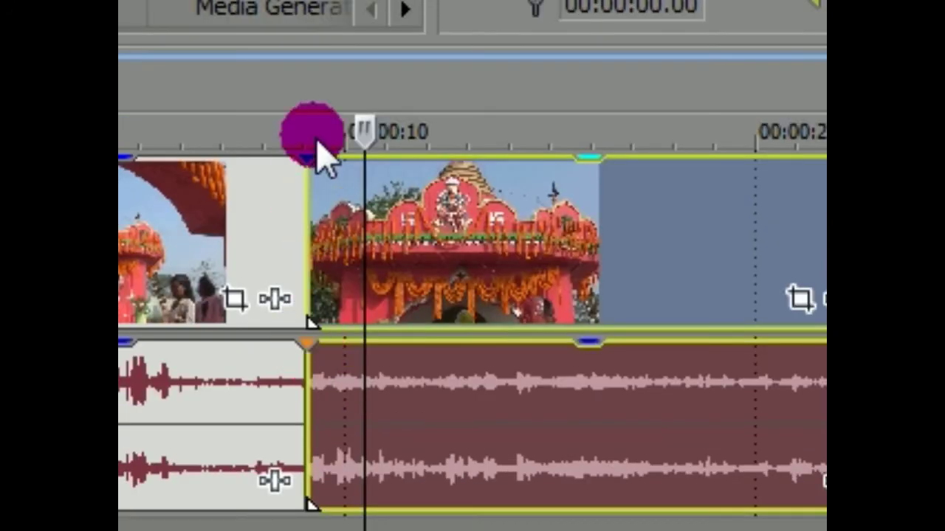
left_click(338, 334)
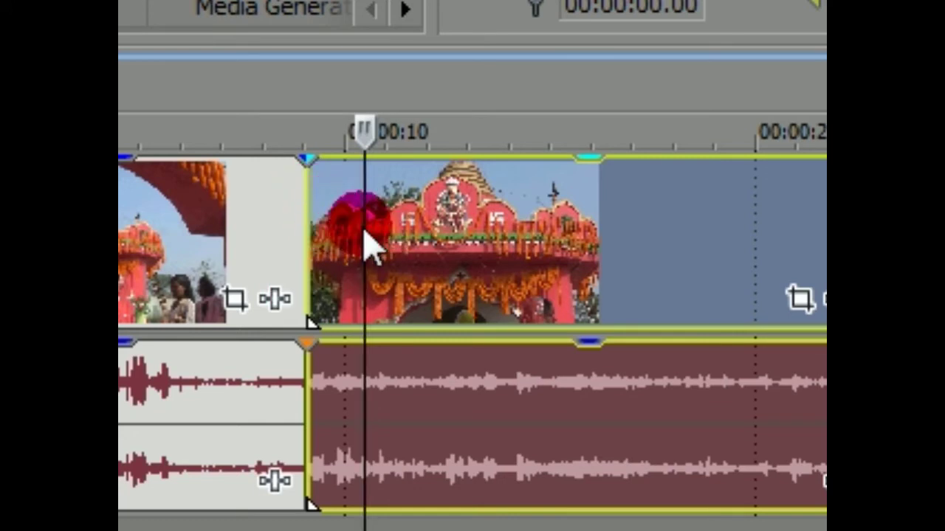
left_click_drag(367, 244, 487, 247)
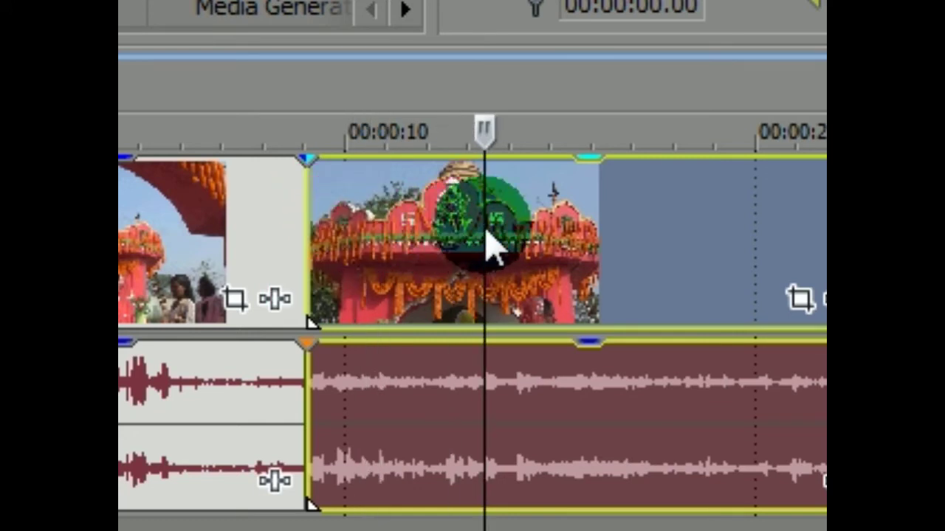
left_click(488, 247)
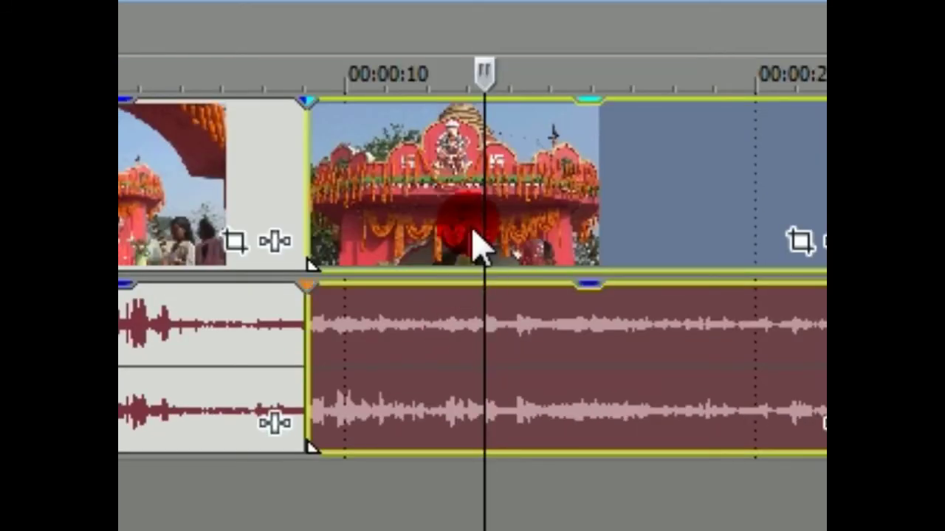
left_click(483, 75)
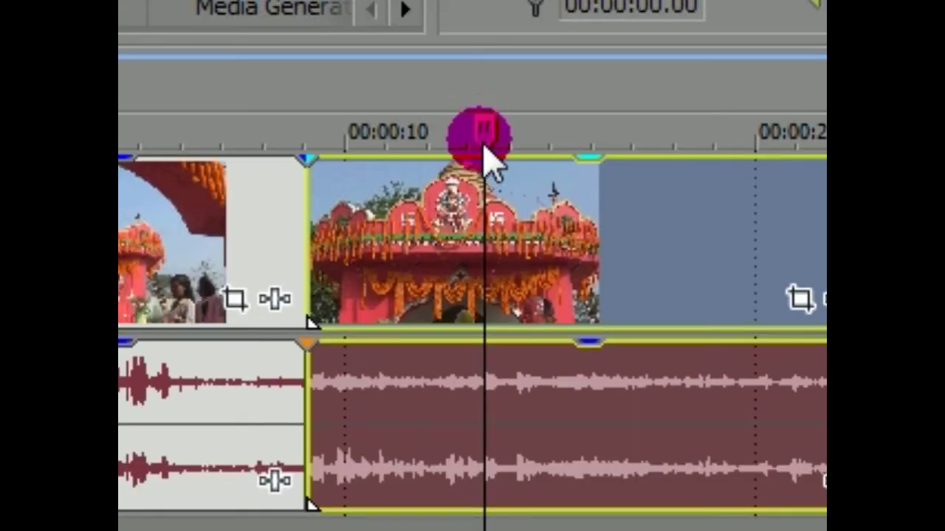
left_click(482, 255)
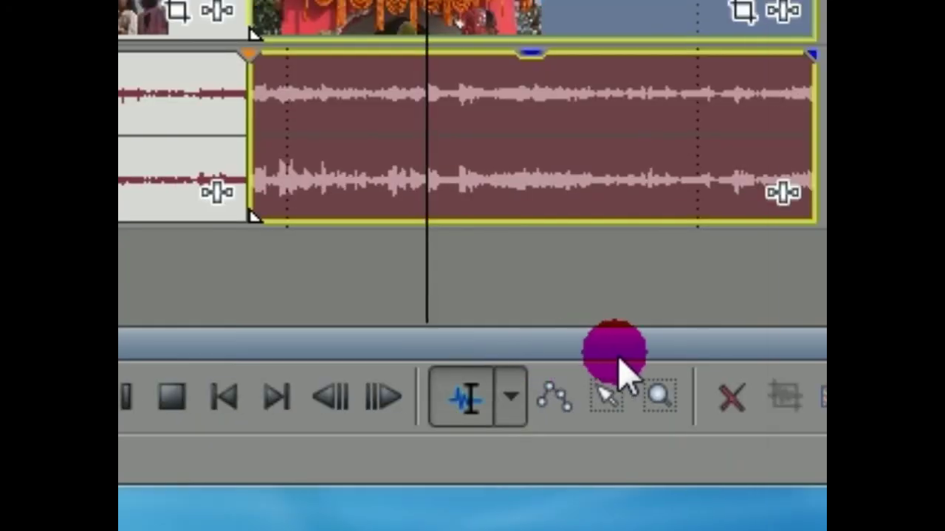
left_click(368, 174)
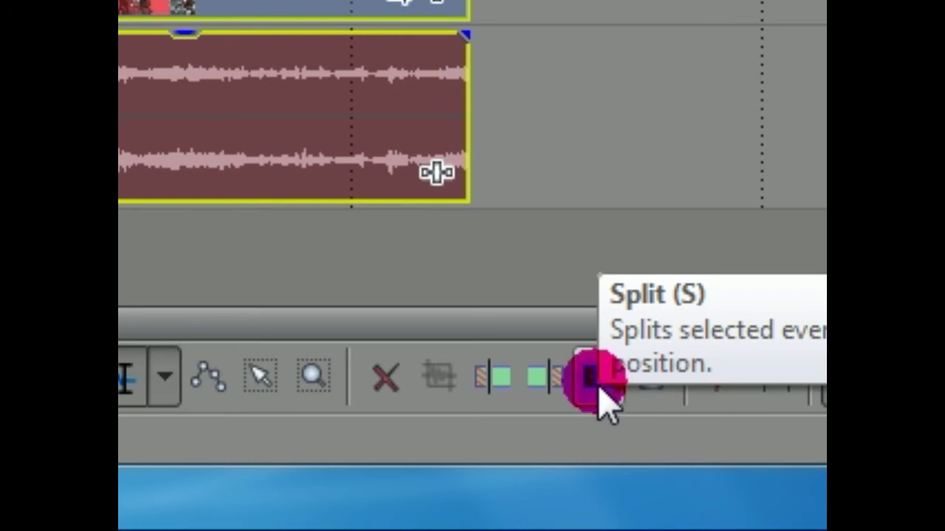
left_click(605, 398)
left_click(316, 77)
left_click(327, 424)
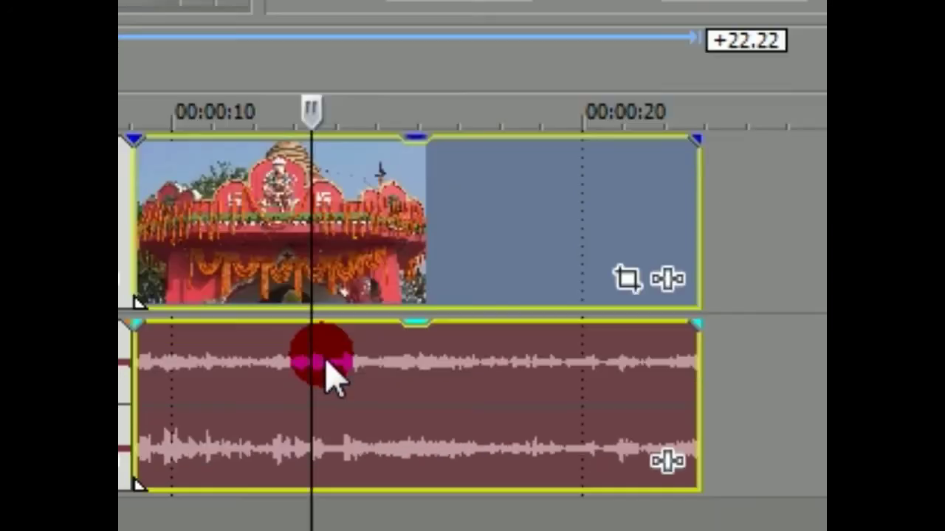
left_click(310, 115)
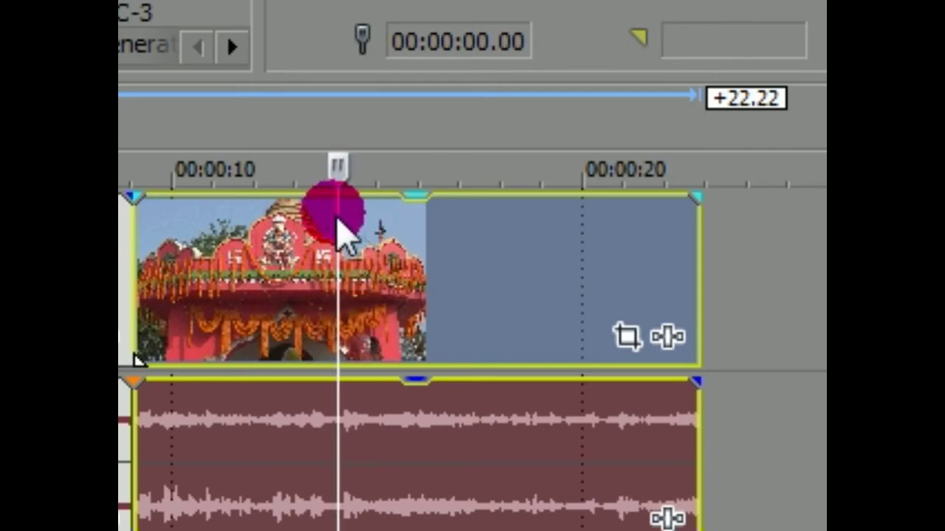
left_click(336, 413)
left_click(338, 60)
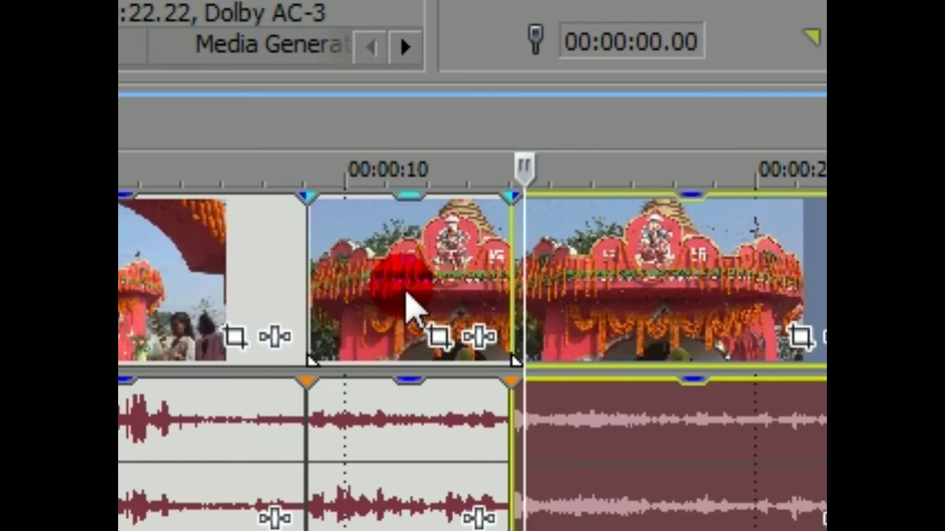
Delete the middle segment of the clip, between about 9 and 14 seconds, together with its audio.
left_click(405, 272)
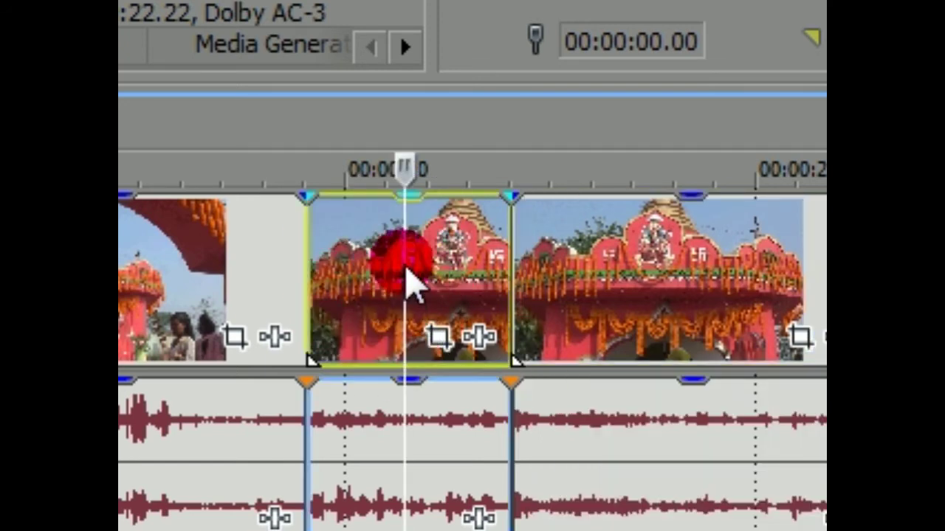
right_click(436, 277)
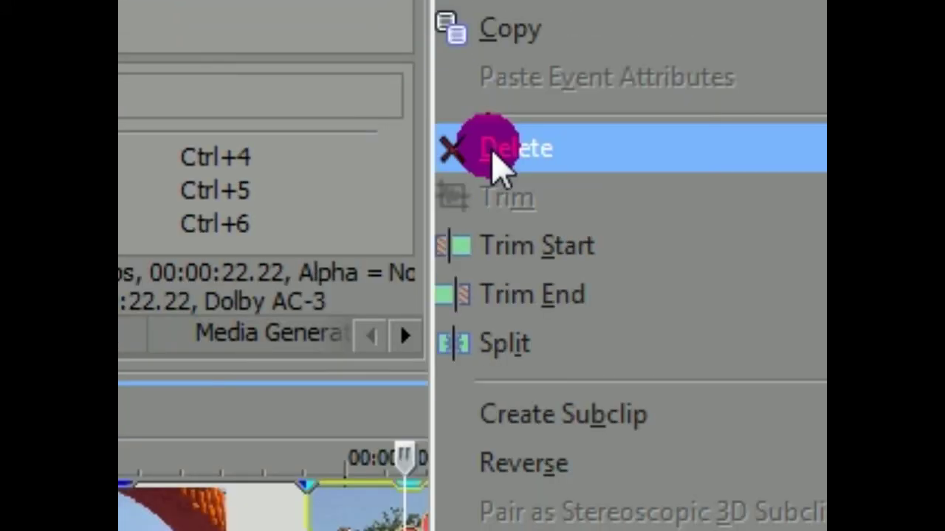
left_click(493, 151)
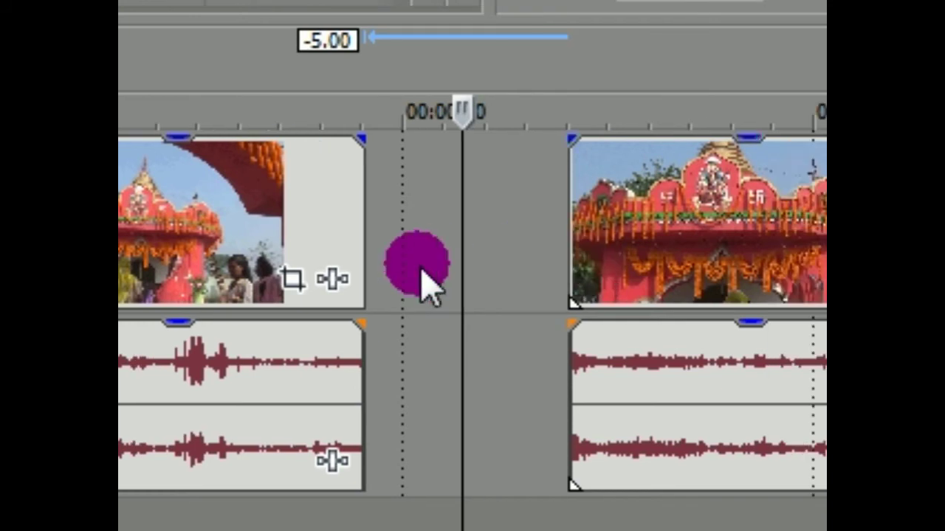
Move the last segment earlier on the timeline to close the gap and butt it against the first segment.
left_click_drag(462, 263, 467, 232)
left_click_drag(410, 231, 432, 231)
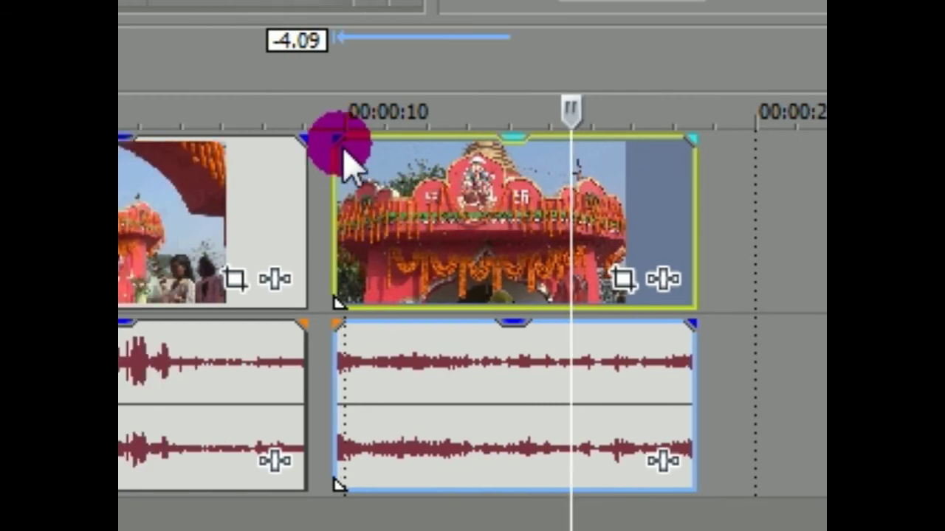
left_click_drag(343, 152, 363, 164)
left_click_drag(392, 197, 293, 180)
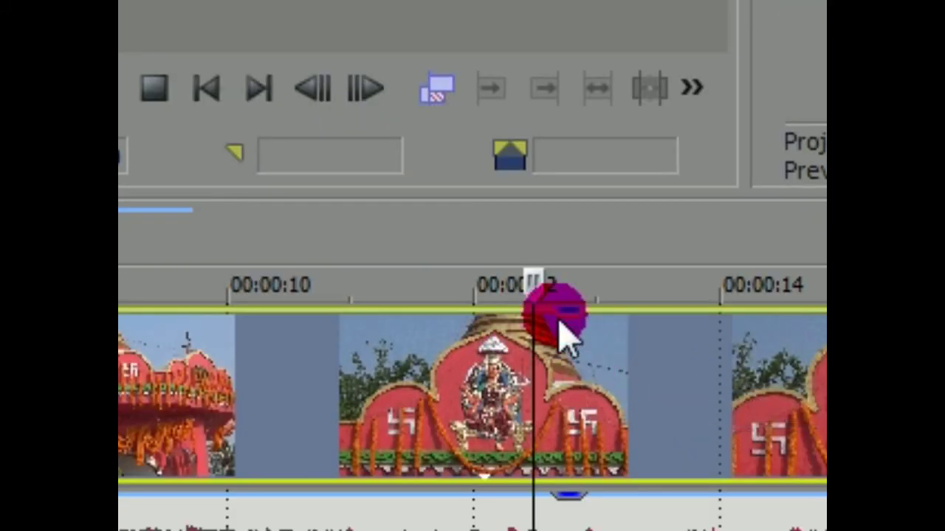
Lower the opacity of the last video segment to 58 %.
left_click_drag(570, 316, 569, 378)
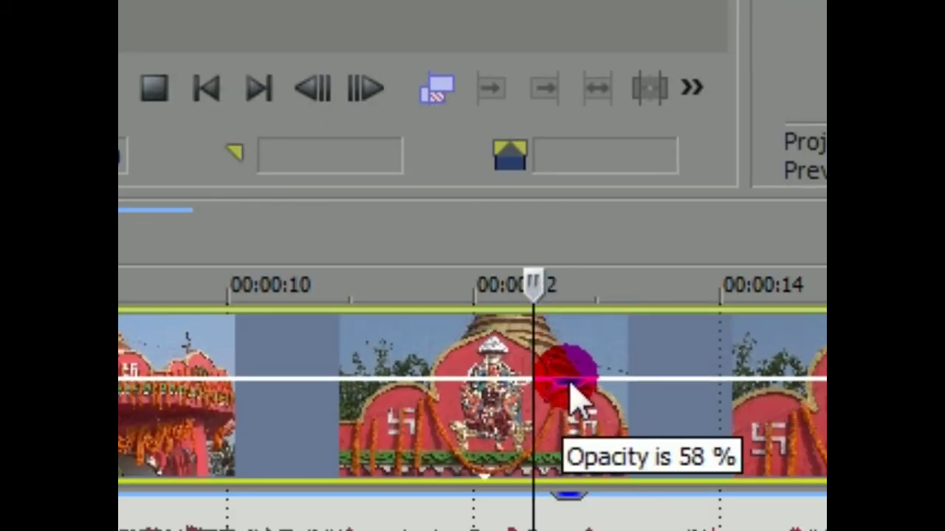
left_click_drag(705, 90, 355, 342)
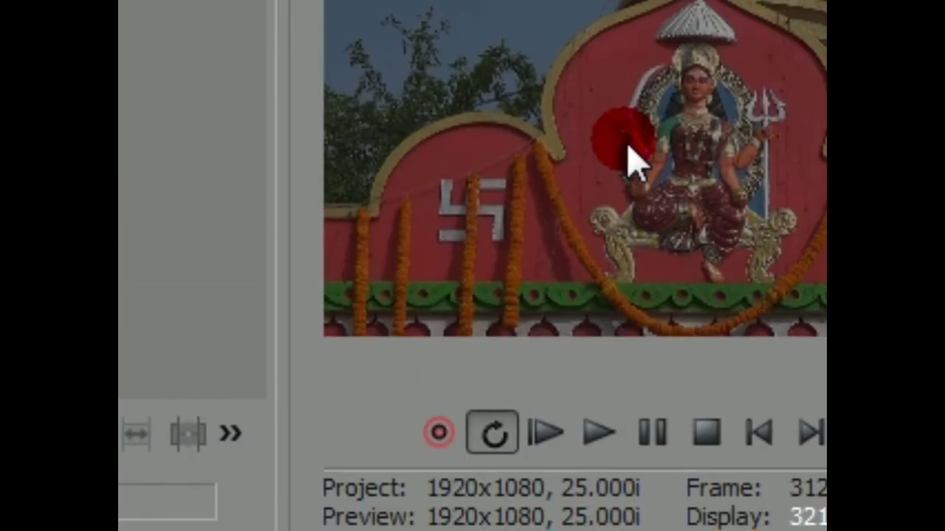
Try overlapping the last segment onto the end of the first by 1.10 to form a crossfade.
left_click_drag(631, 158, 789, 325)
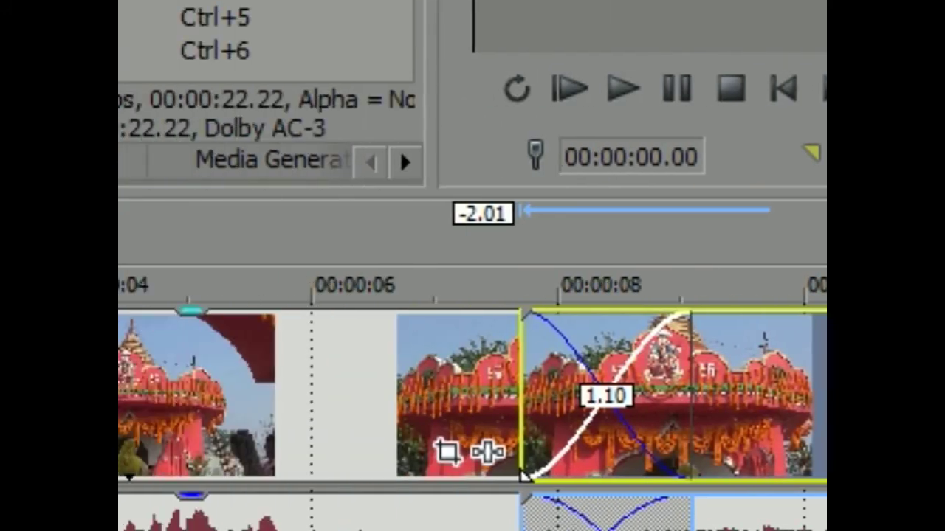
left_click_drag(583, 319, 604, 336)
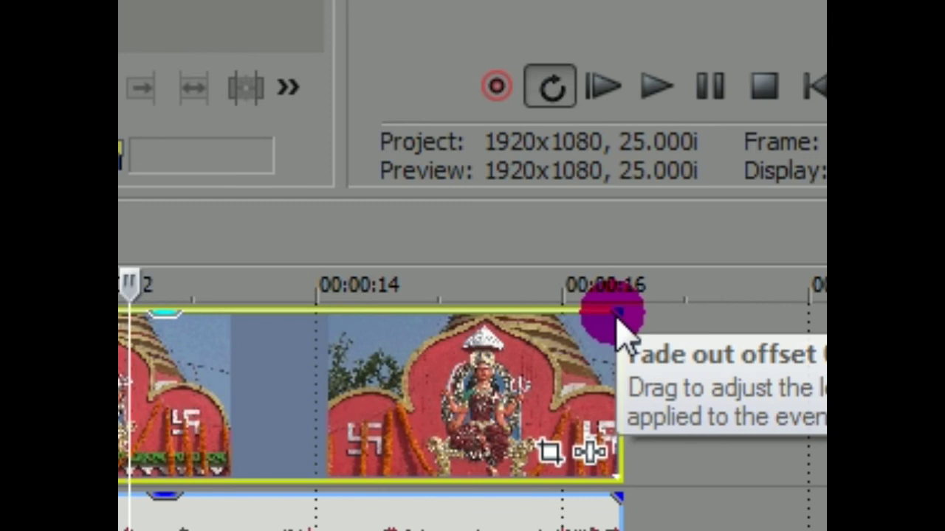
Add a fade-out to the end of the last video segment, beginning at about 14.7 seconds.
left_click_drag(622, 327, 580, 337)
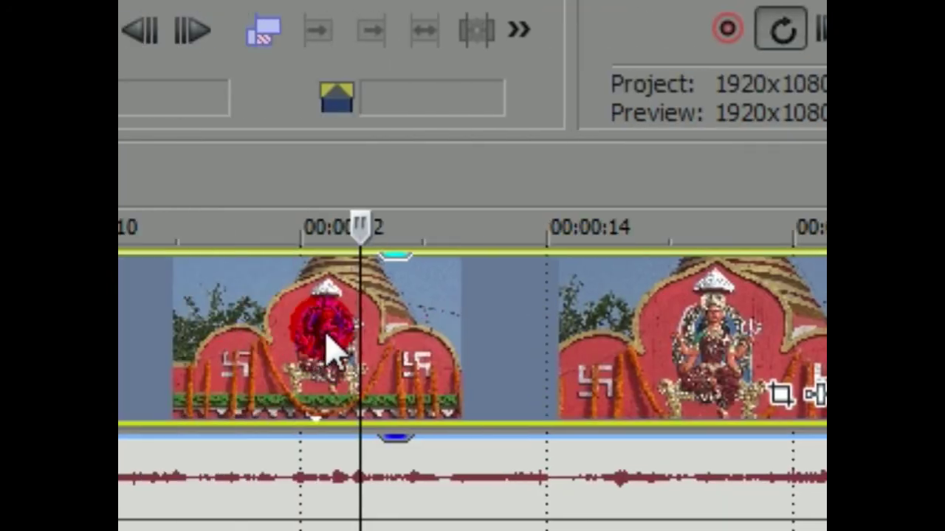
left_click_drag(362, 337, 827, 294)
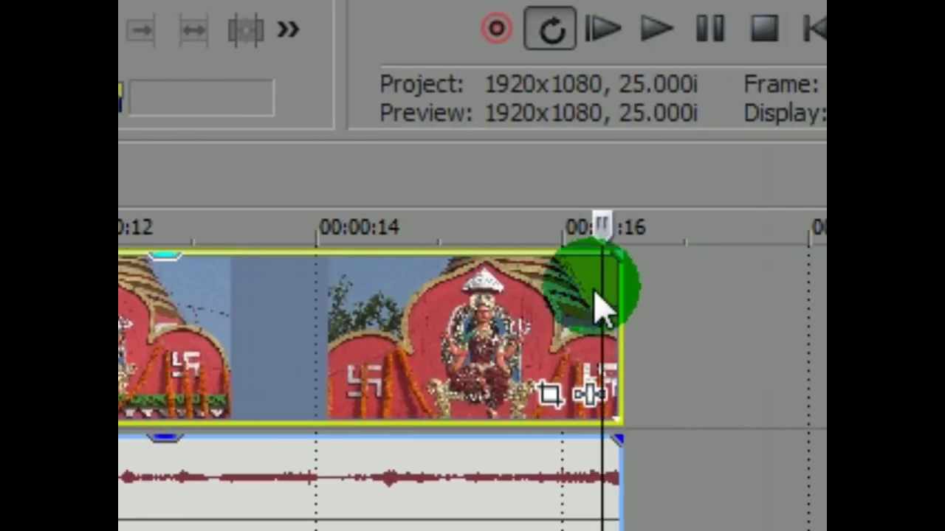
left_click_drag(599, 309, 548, 313)
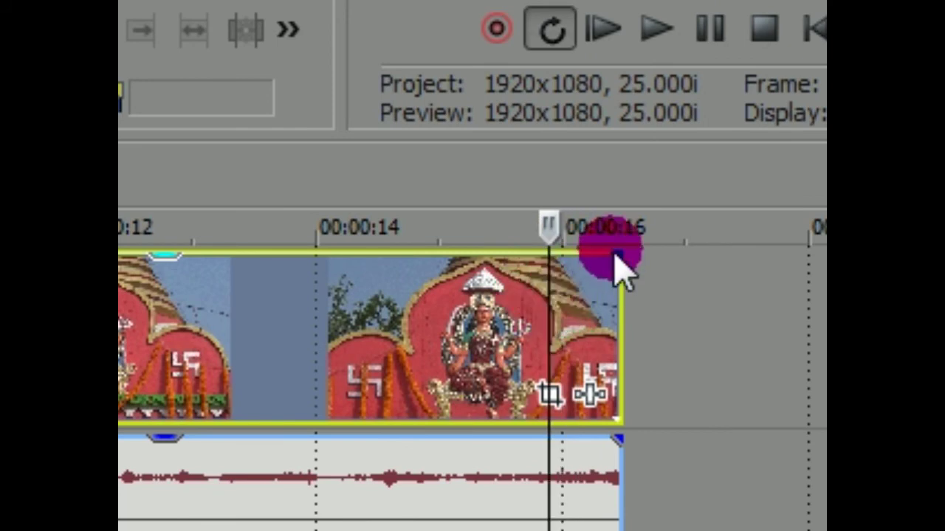
left_click_drag(615, 255, 455, 310)
left_click_drag(545, 317, 554, 295)
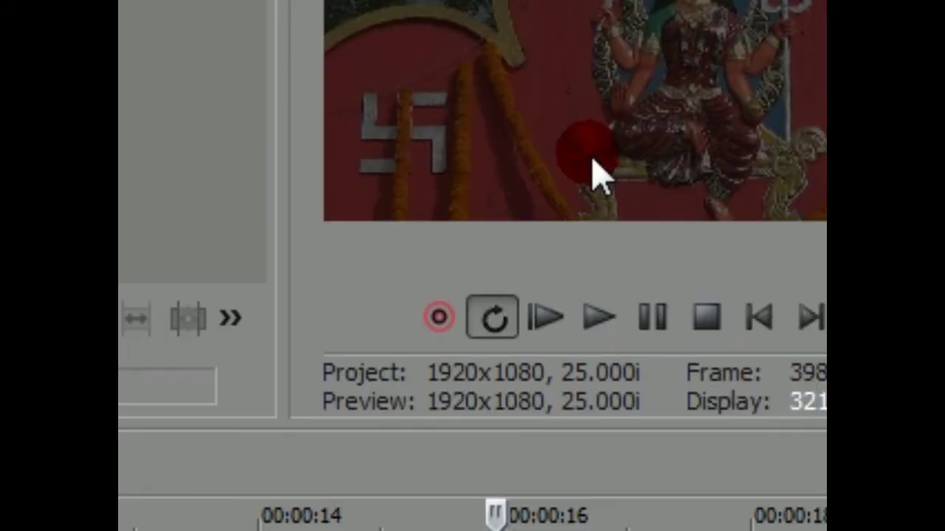
left_click_drag(365, 385, 329, 386)
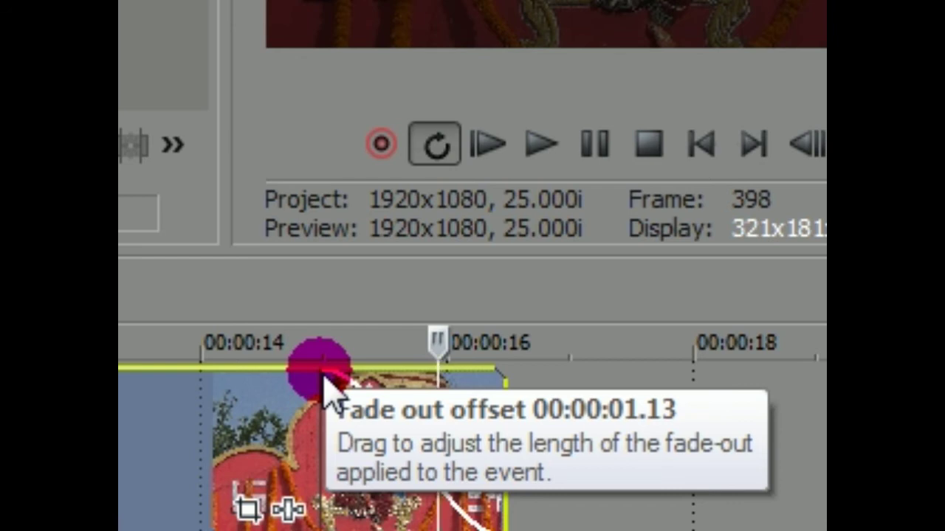
left_click_drag(323, 380, 293, 388)
Play back the end of the last segment twice from just before the fade-out to preview the effect.
left_click_drag(495, 398, 362, 387)
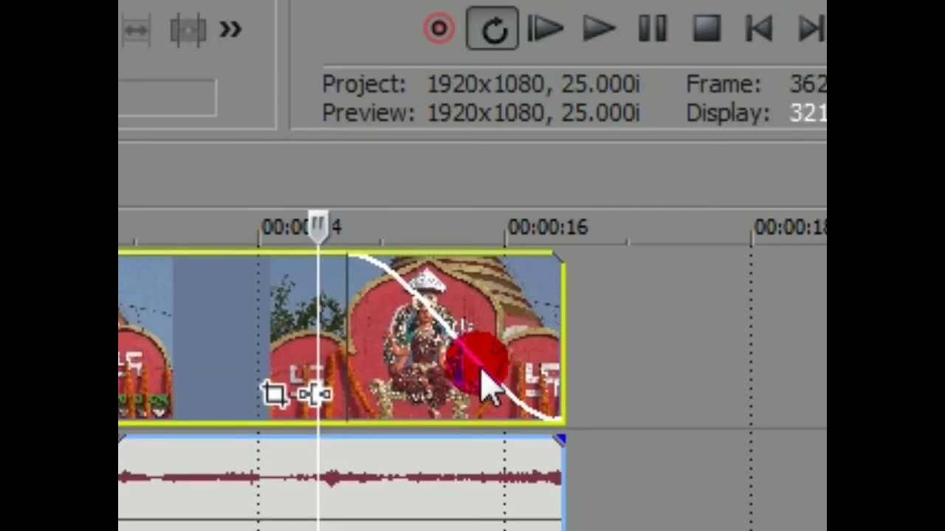
left_click(601, 86)
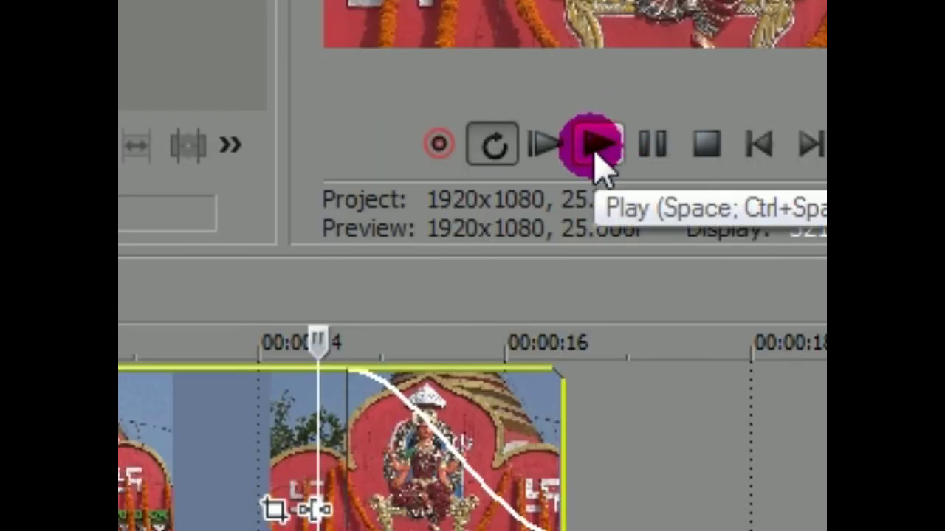
left_click(598, 163)
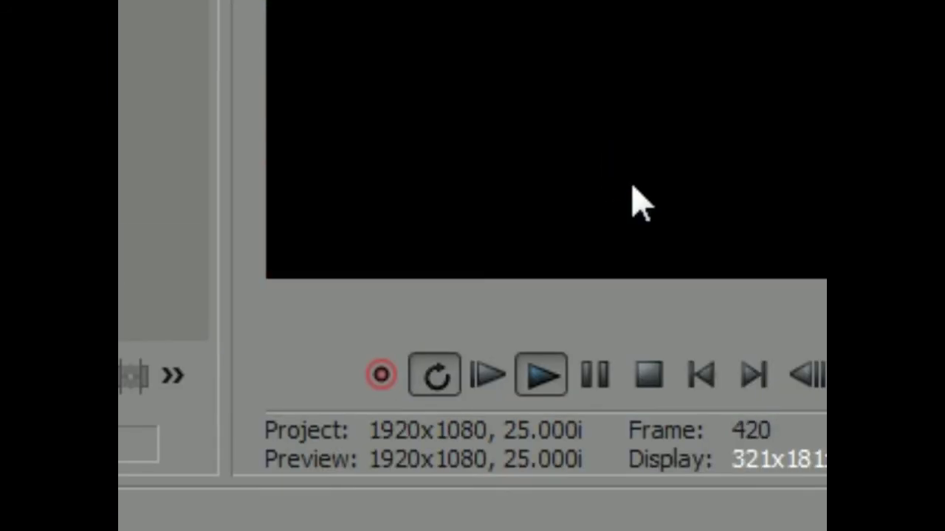
left_click(652, 318)
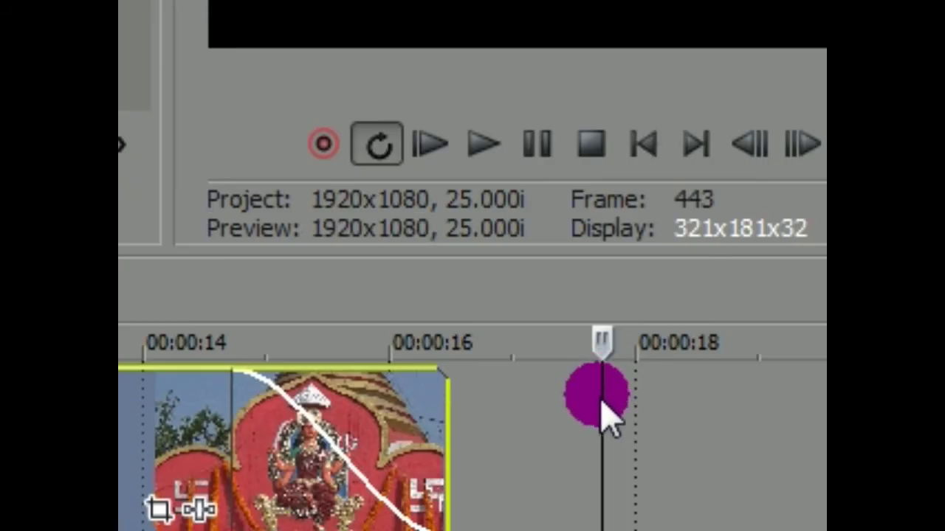
left_click_drag(605, 396, 295, 338)
left_click(599, 87)
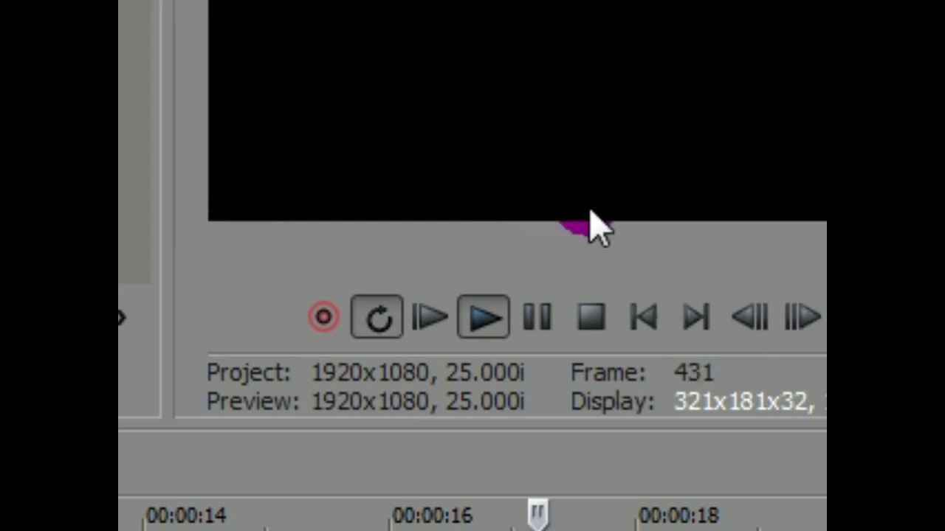
left_click(595, 317)
left_click_drag(626, 353, 210, 330)
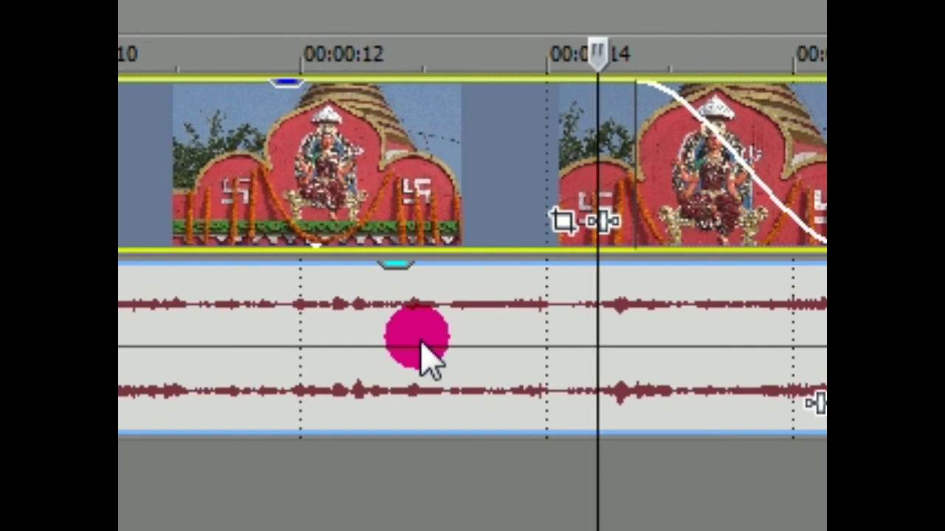
Remove the last video segment from its group to separate it from its audio.
left_click(576, 185)
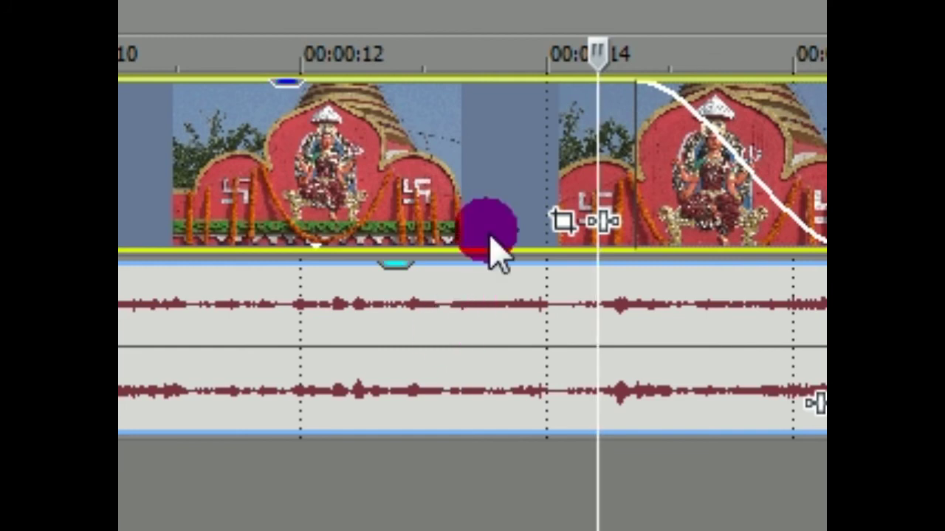
left_click(485, 340)
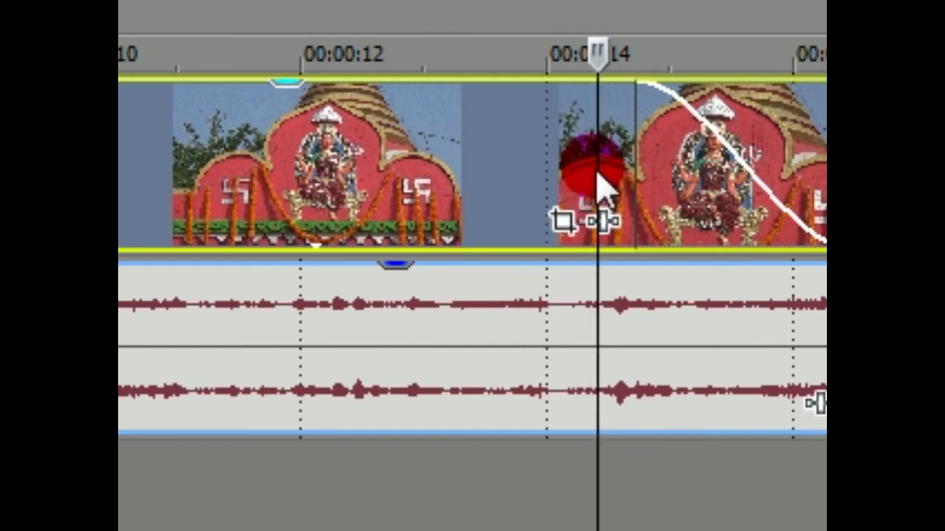
left_click(557, 186)
scroll(618, 325, "left", 10)
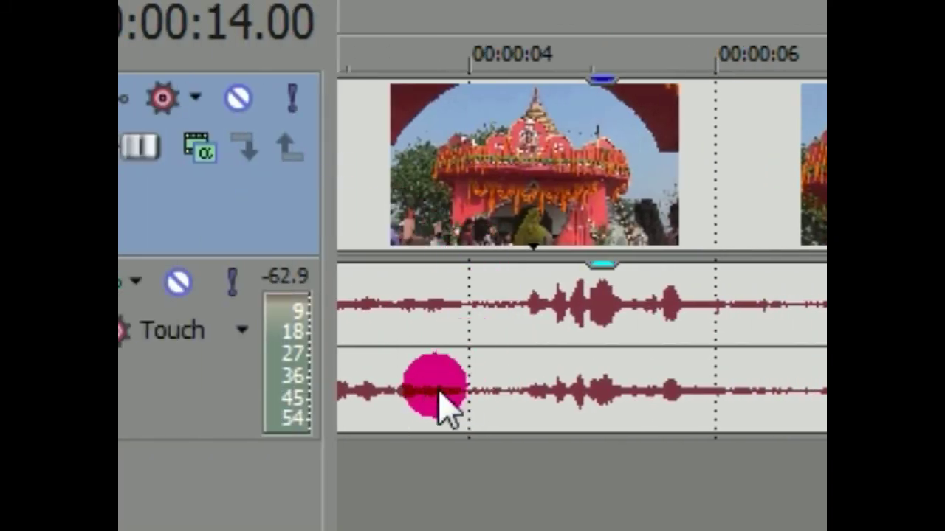
scroll(605, 362, "right", 10)
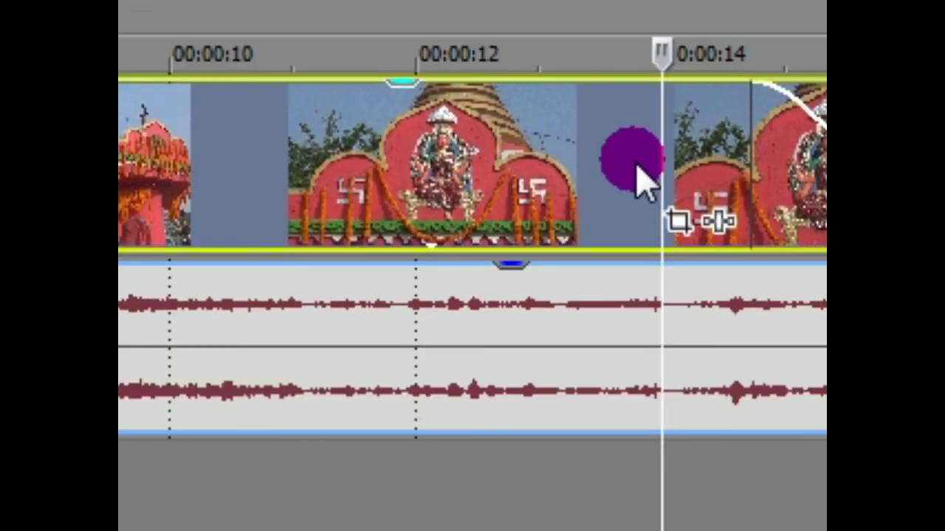
right_click(635, 169)
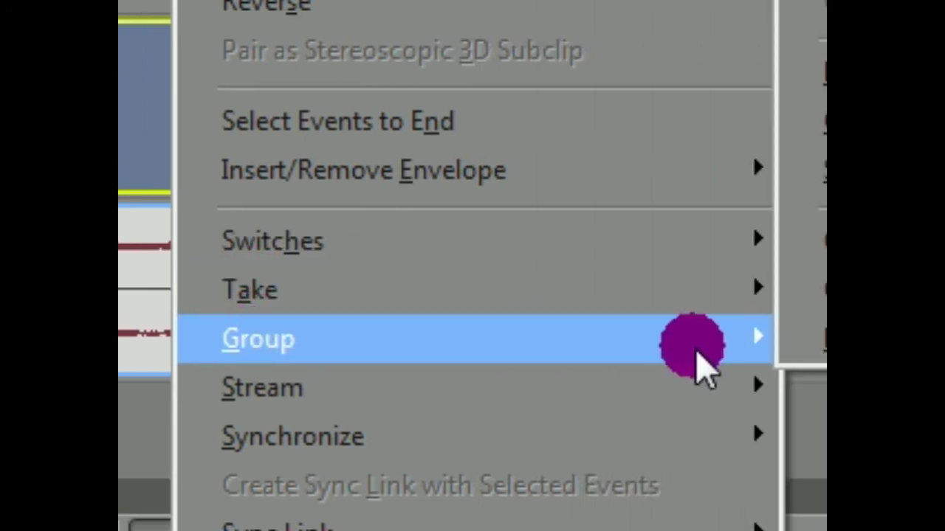
mouse_move(820, 343)
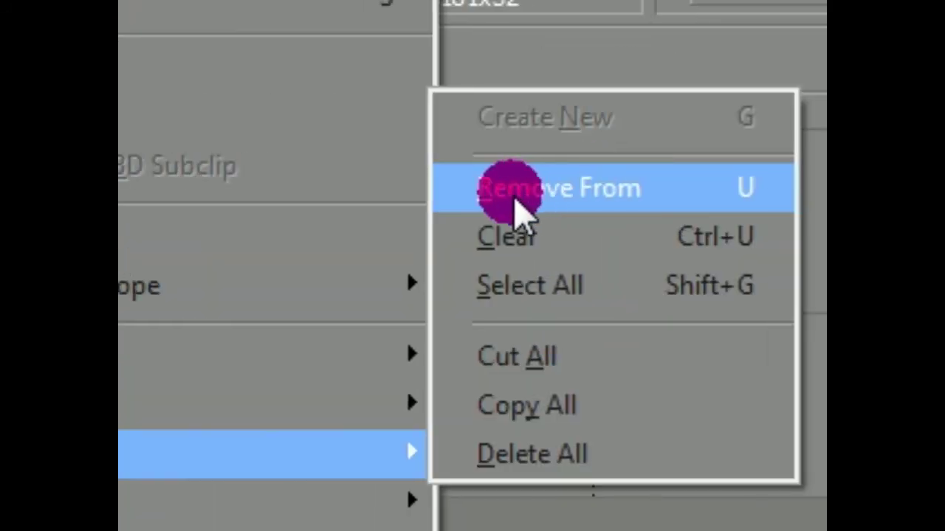
left_click(553, 203)
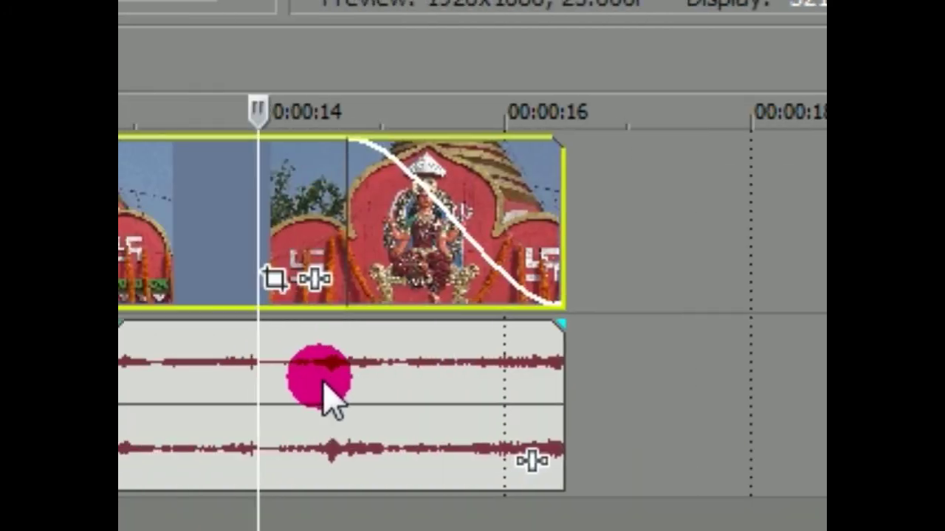
Shift the last segment's audio about 1.8 seconds later, and its video separately about 2.1 seconds later.
left_click(496, 399)
left_click_drag(496, 398, 605, 380)
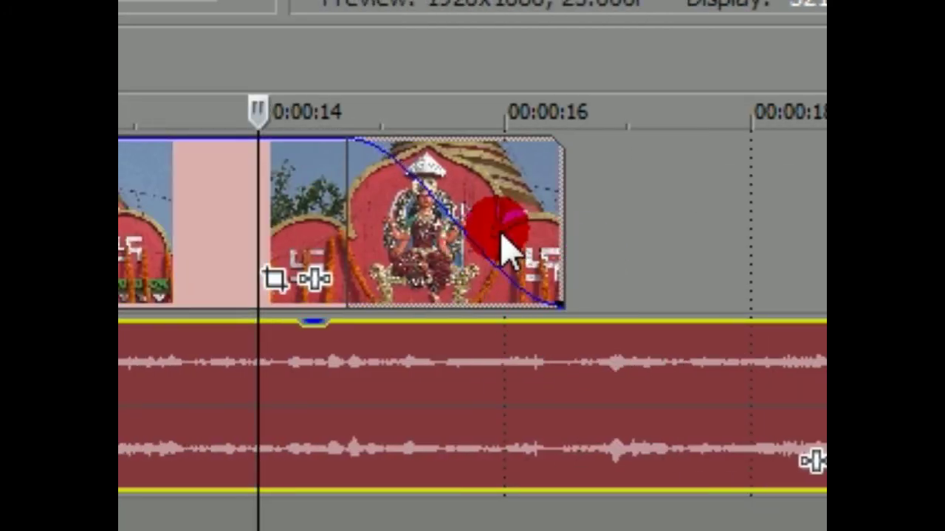
mouse_move(487, 369)
left_mouse_down()
mouse_move(391, 359)
mouse_move(369, 327)
mouse_move(396, 341)
mouse_move(351, 359)
mouse_move(386, 371)
mouse_move(340, 371)
mouse_move(521, 392)
mouse_move(392, 399)
mouse_move(428, 338)
left_mouse_up()
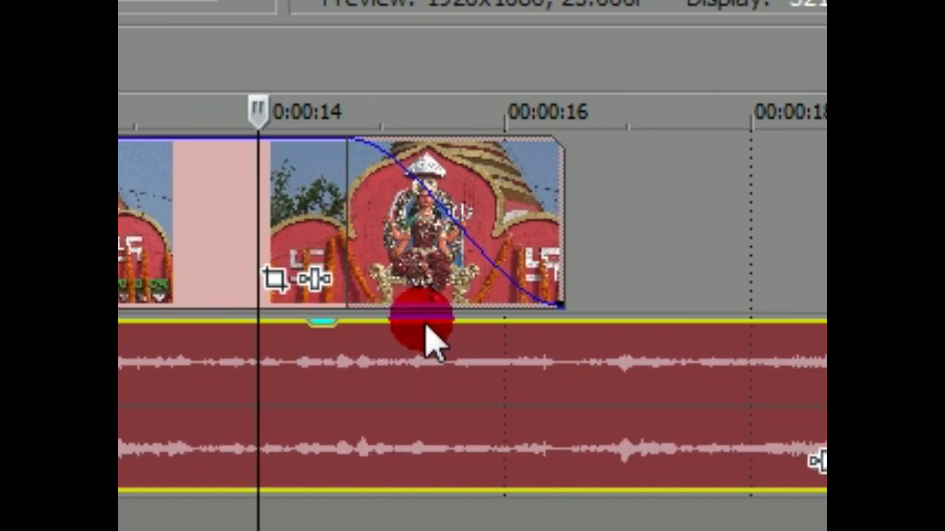
left_click(351, 236)
left_click_drag(346, 197, 519, 224)
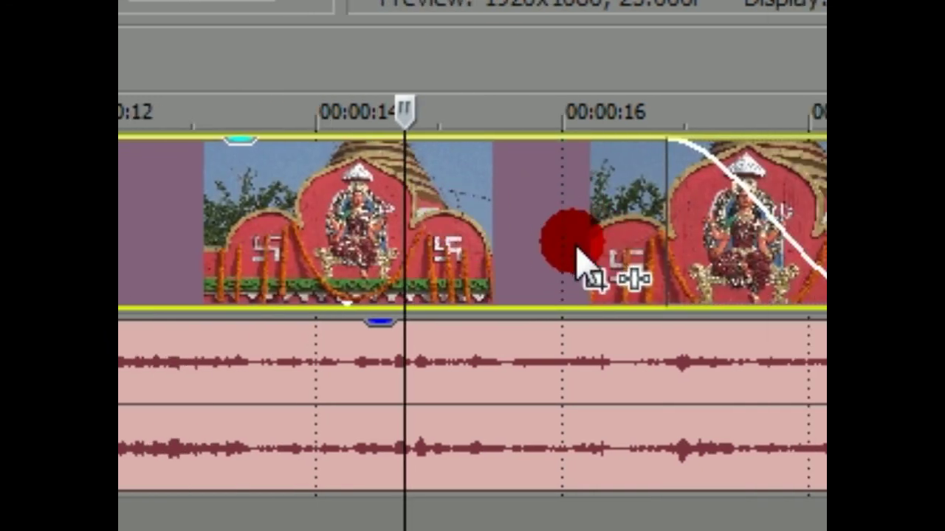
Delete only the ungrouped audio event of the last segment, keeping its video on the track.
left_click(586, 384)
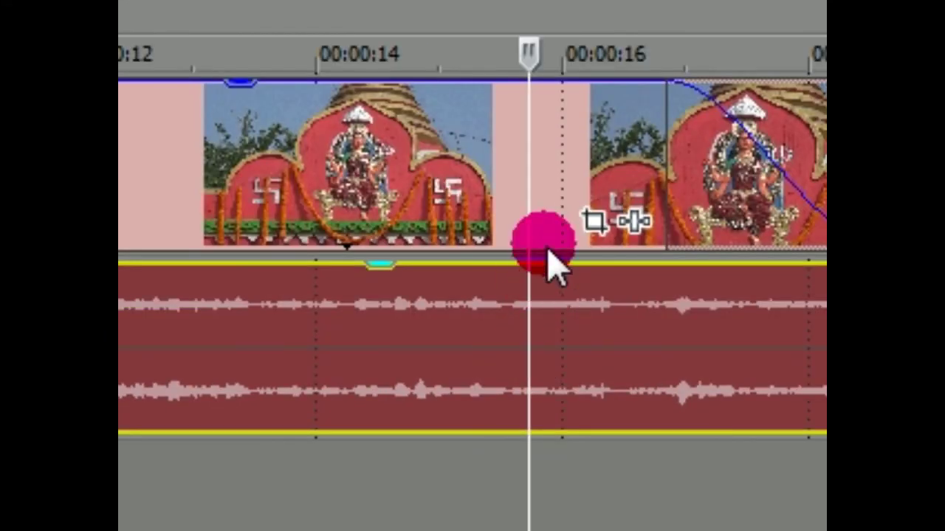
left_click(547, 330)
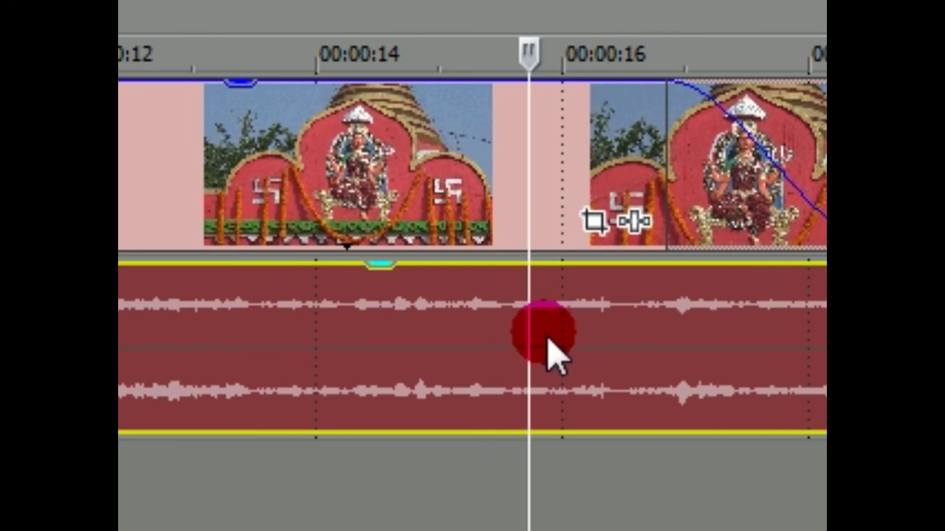
right_click(548, 330)
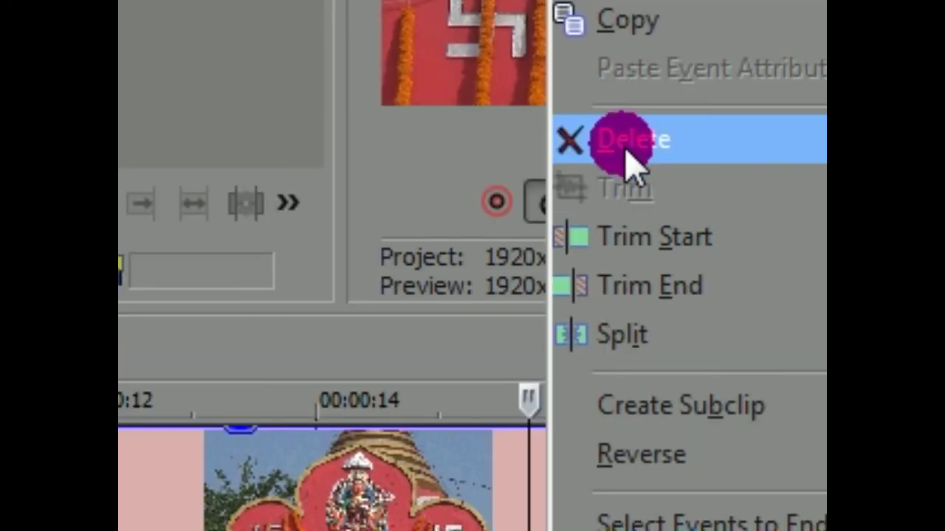
left_click(628, 143)
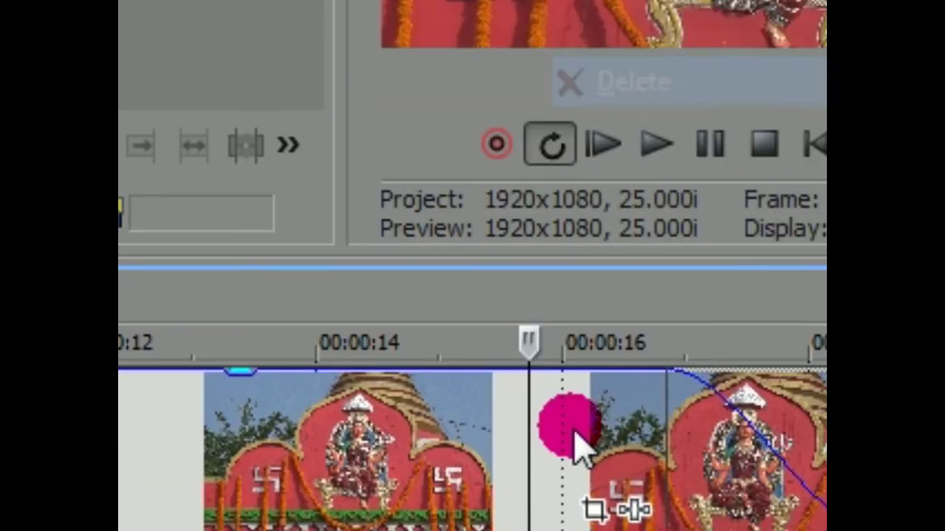
left_click(542, 384)
left_click(425, 358)
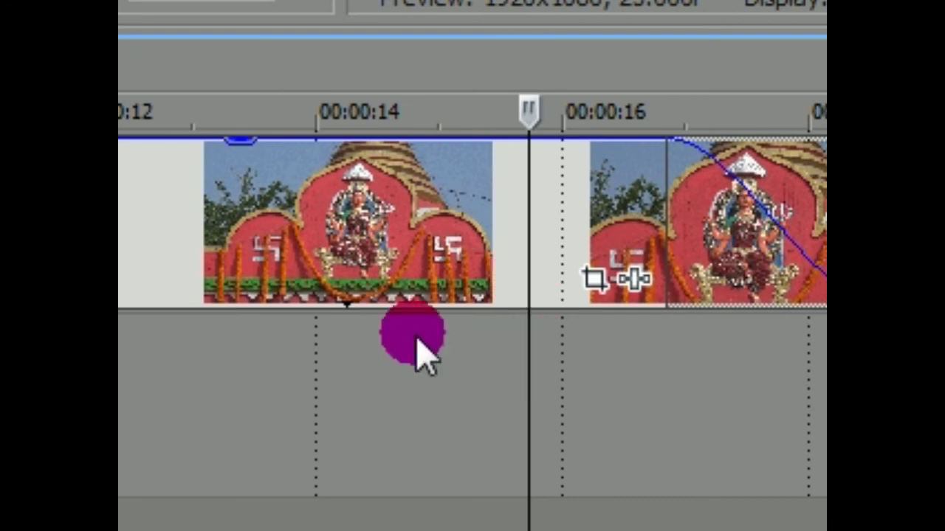
Shift the segment before the gap, video and audio together, about 0.4 seconds later on the timeline.
left_click(728, 310)
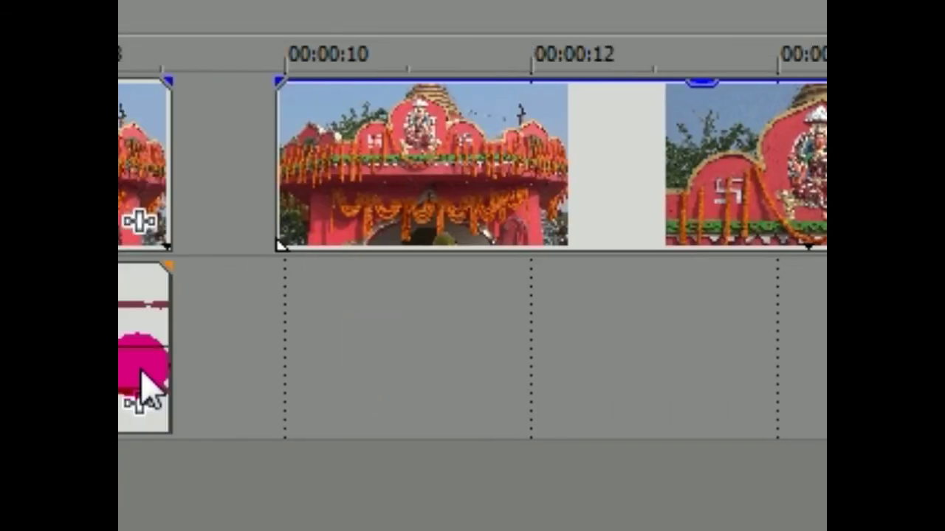
left_click(259, 185)
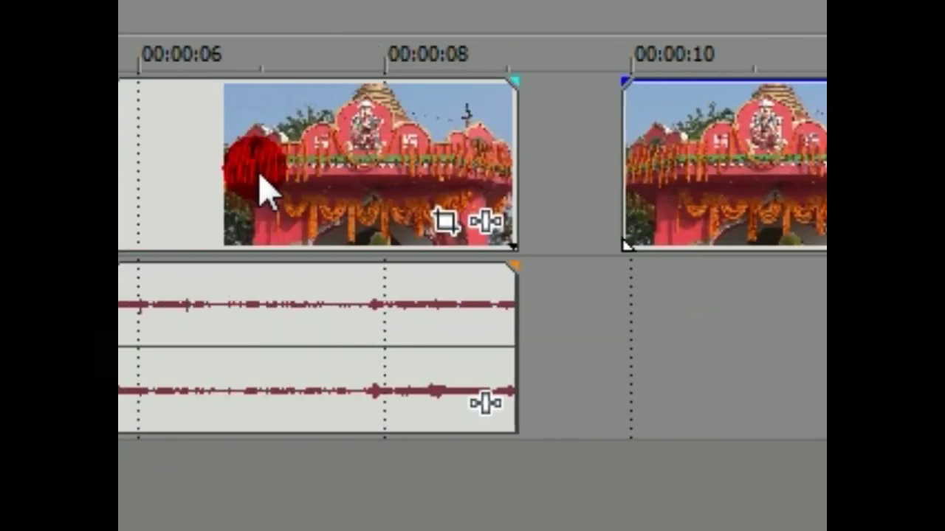
left_click(273, 195)
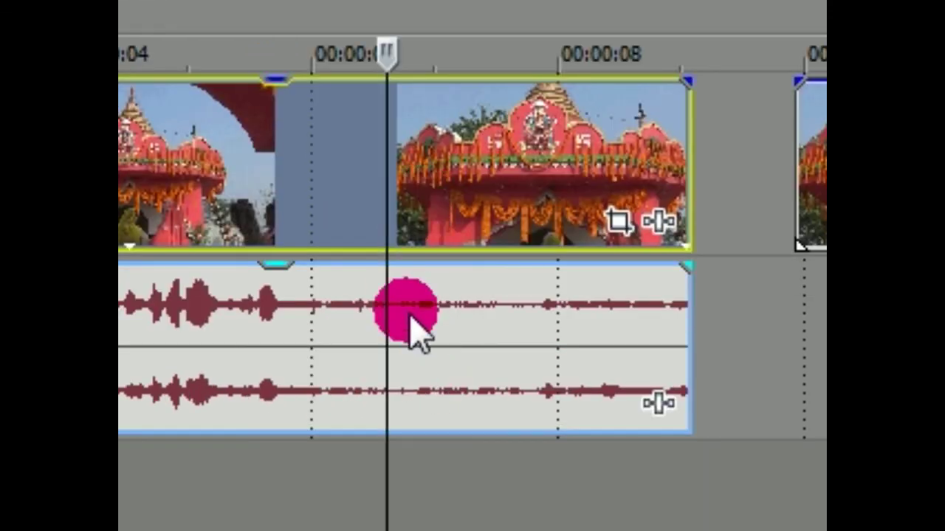
left_click_drag(409, 315, 463, 214)
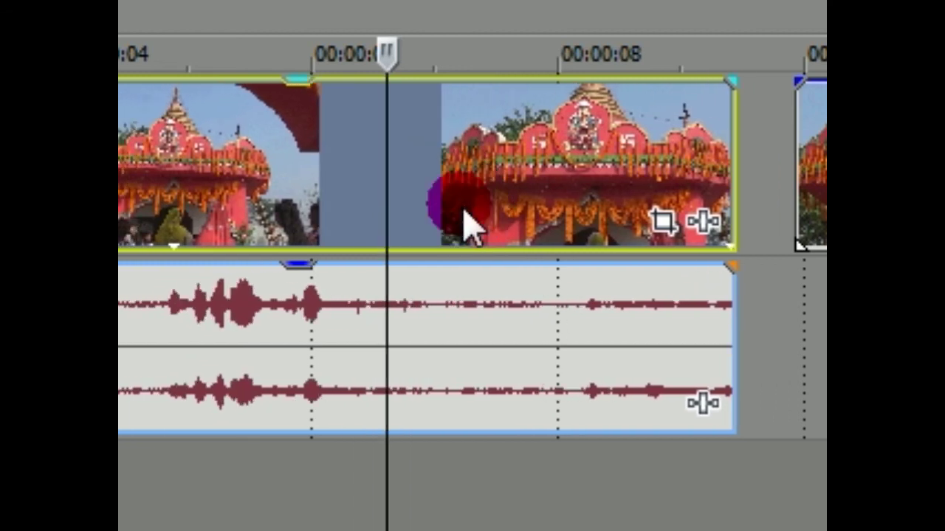
Remove the video event of the segment before the gap from its group to separate it from its audio.
left_click(391, 303)
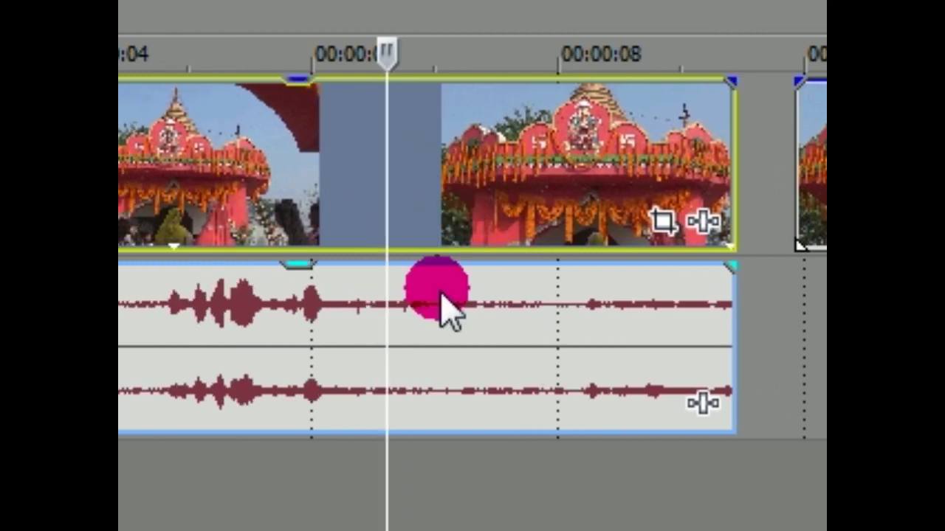
left_click(427, 202)
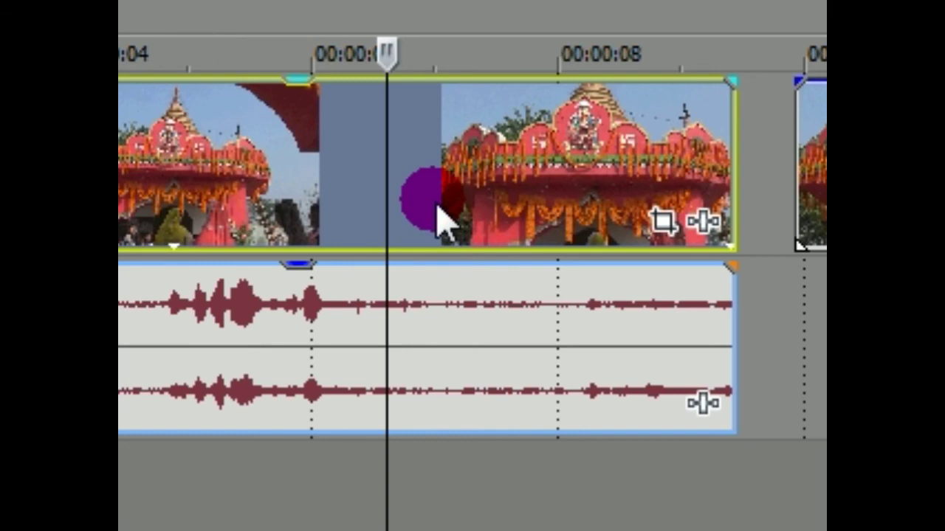
right_click(449, 168)
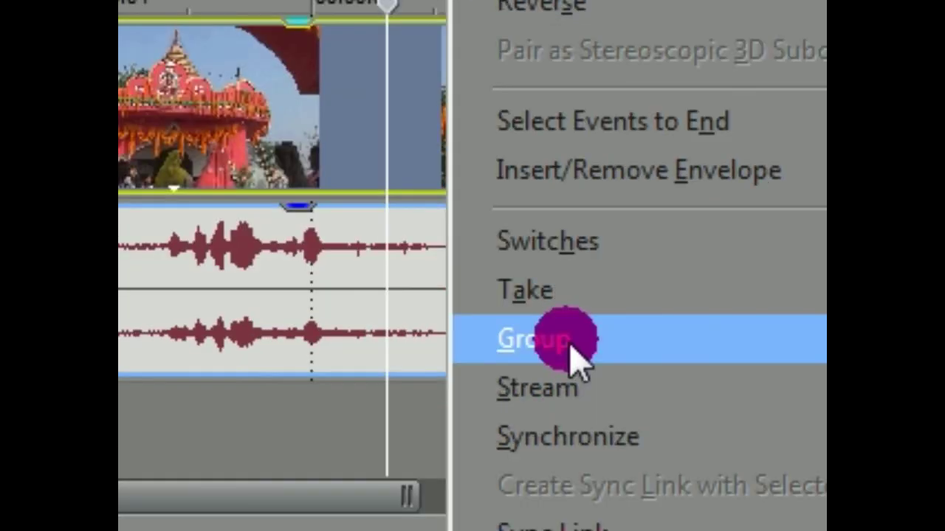
mouse_move(715, 341)
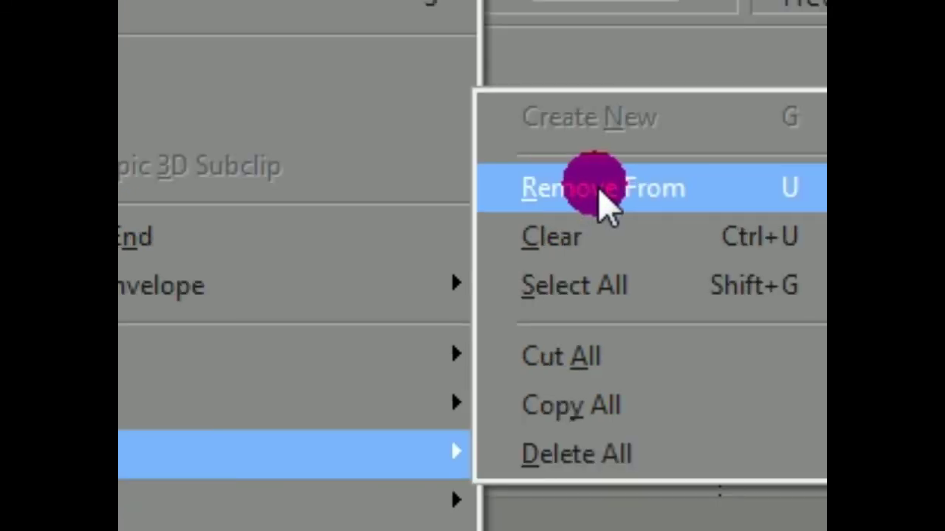
left_click(607, 203)
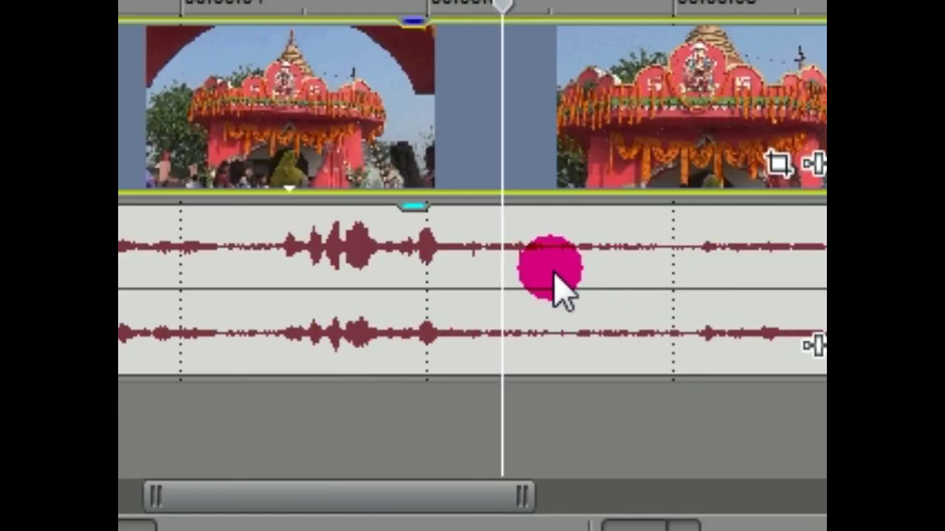
Delete only the ungrouped audio event of the segment before the gap, keeping its video.
left_click(555, 279)
right_click(555, 281)
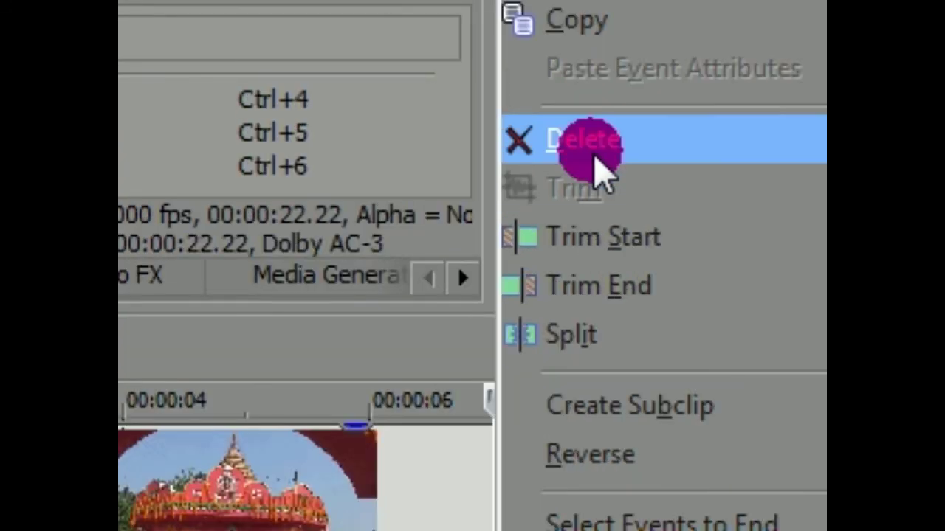
left_click(590, 140)
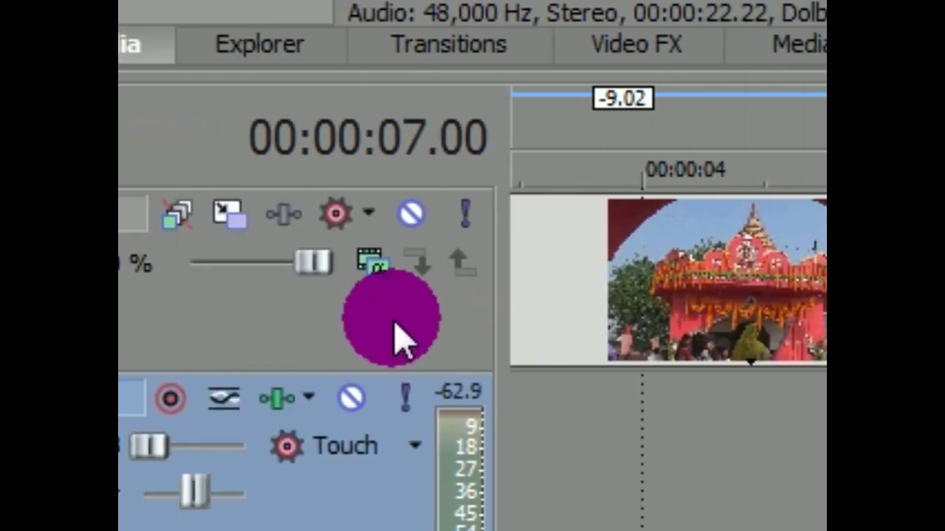
Insert a new video track above the existing one and place the playhead at about 7.1 seconds.
right_click(399, 340)
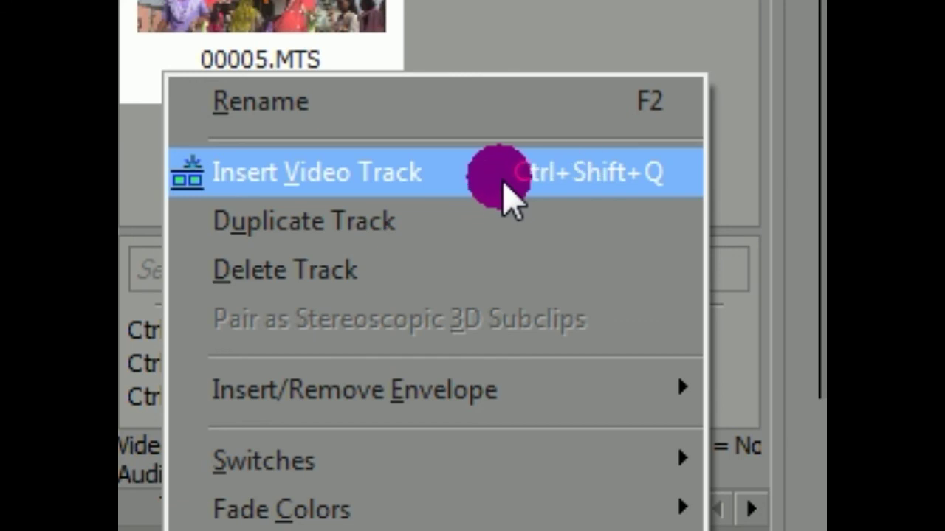
left_click(505, 186)
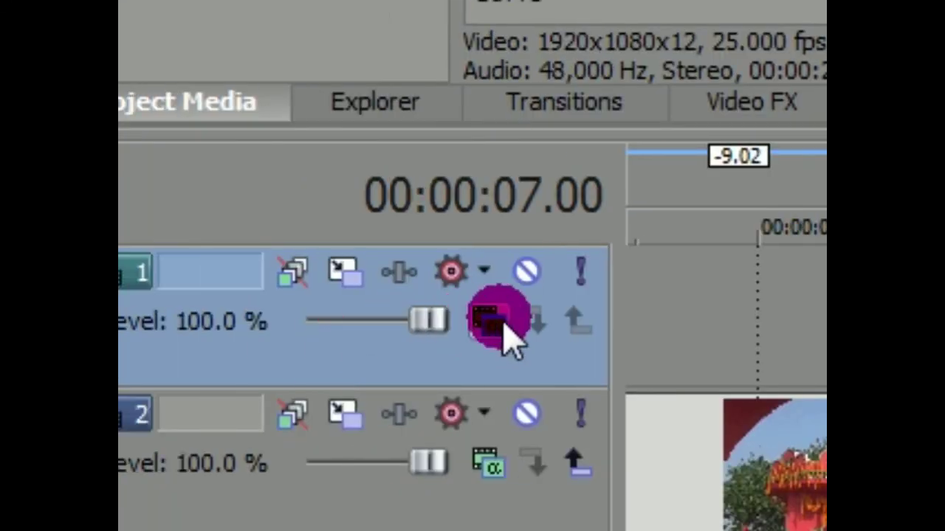
left_click(427, 325)
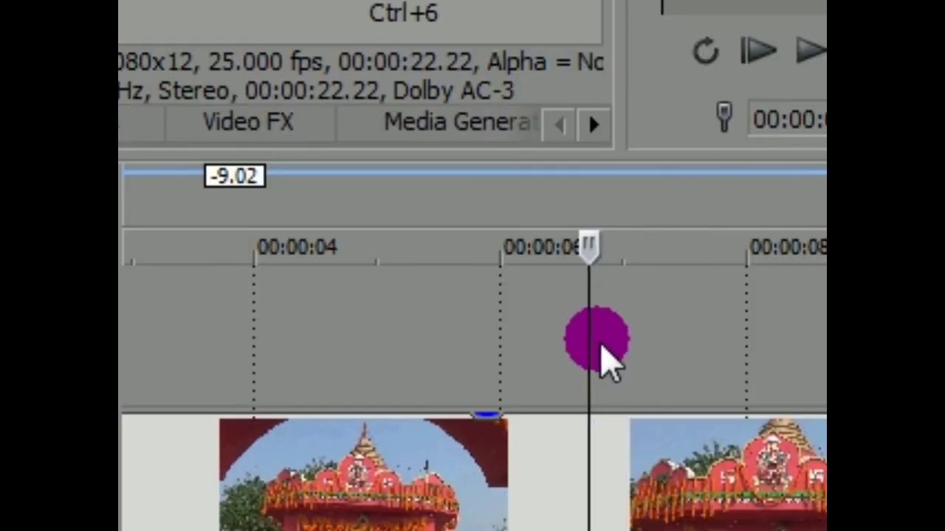
left_click_drag(600, 347, 639, 348)
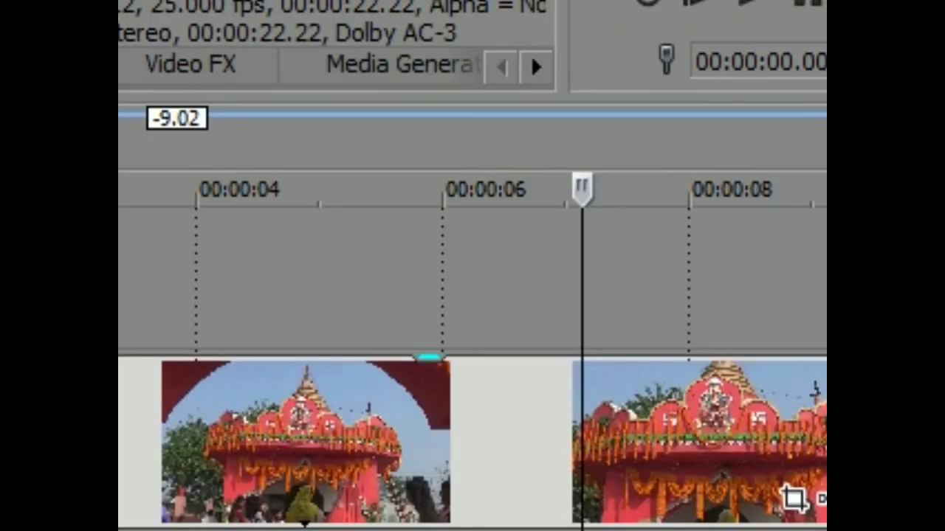